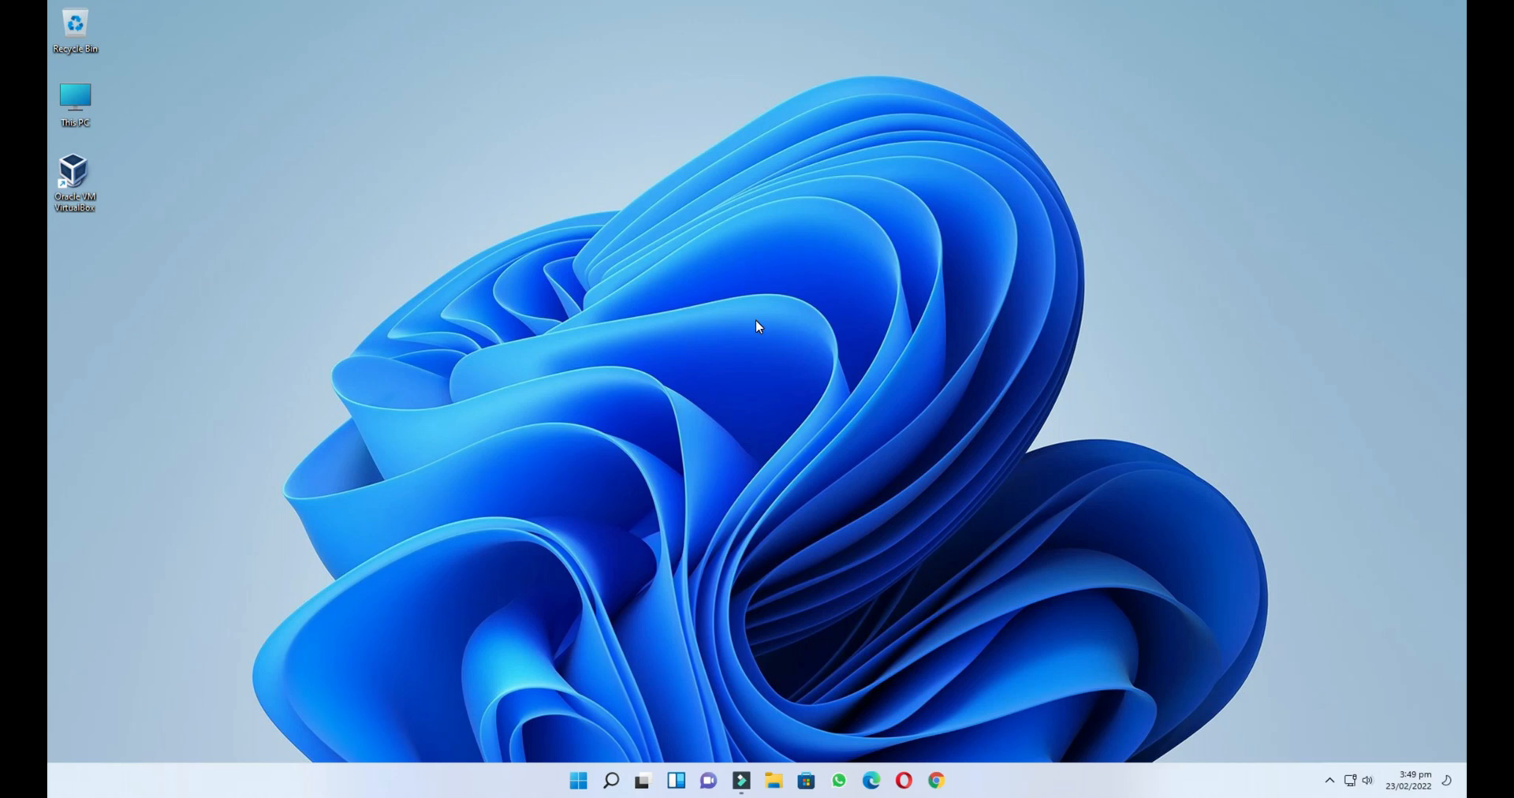
Search the web in Chrome for "sql server" and open Microsoft's SQL Server Downloads page
{"action": "left_click", "coordinate": [937, 782]}
{"action": "type", "text": "sql"}
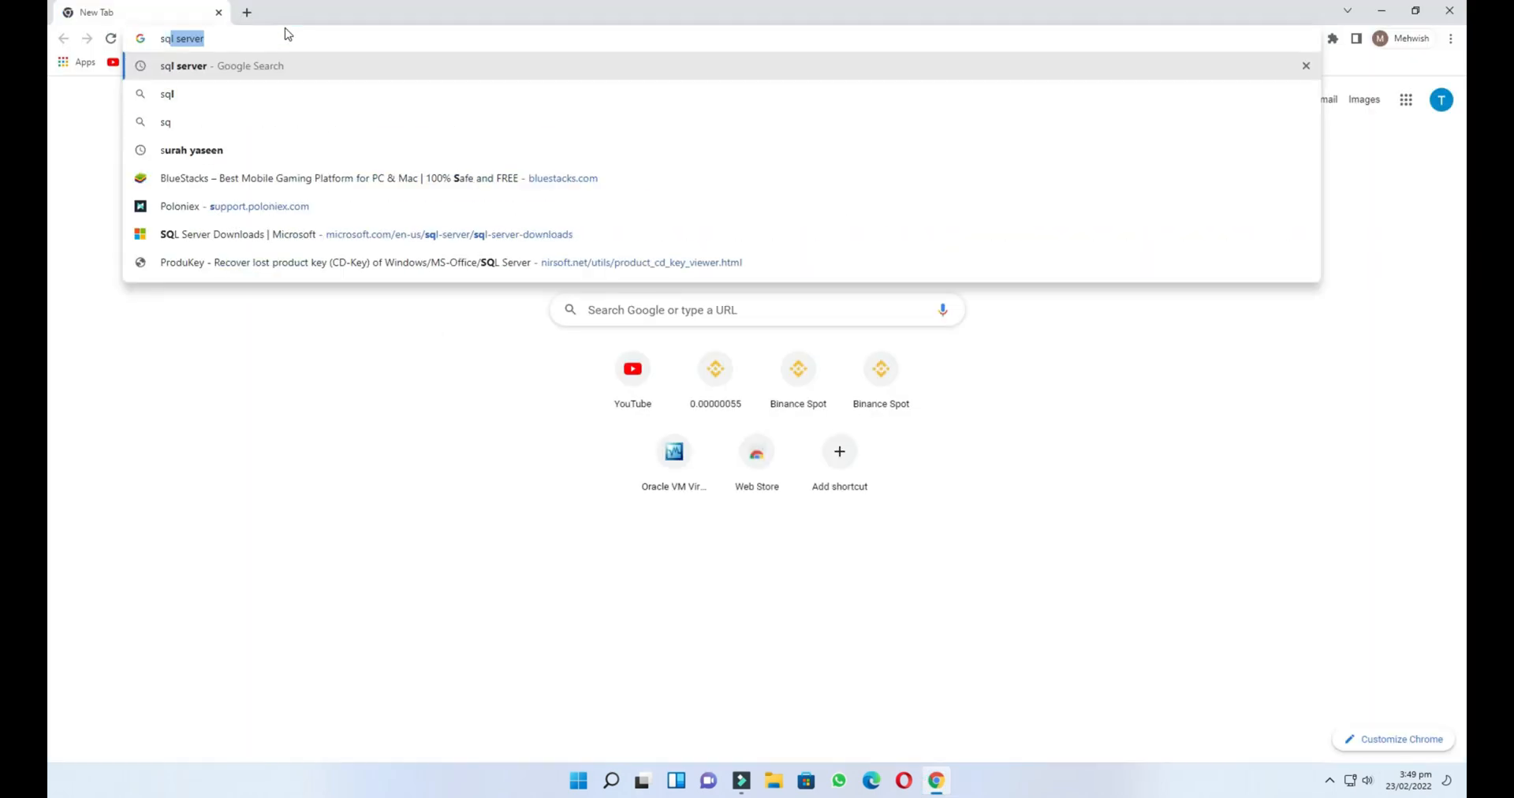
{"action": "type", "text": " server"}
{"action": "key", "text": "Return"}
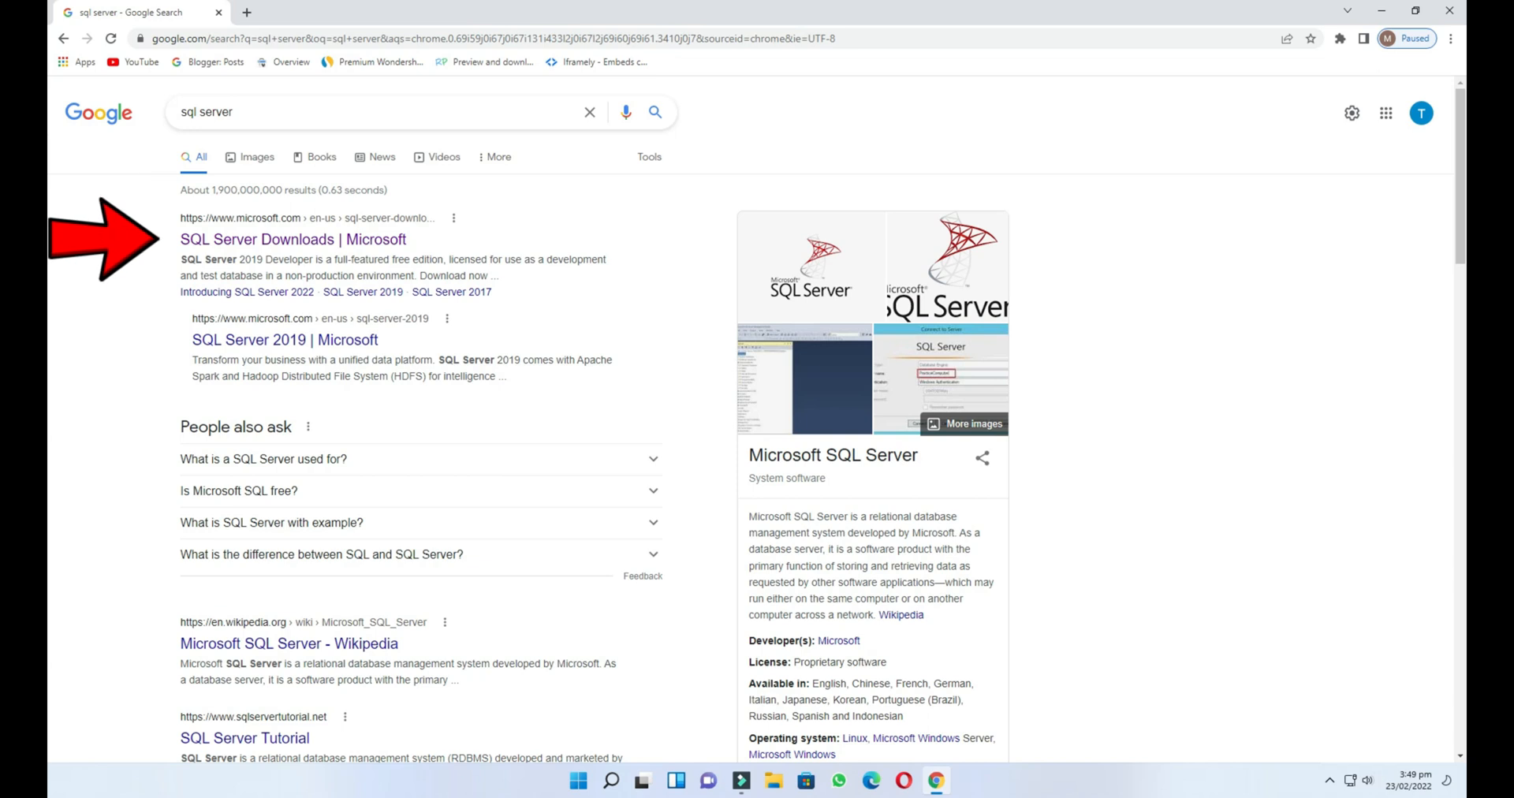
{"action": "mouse_move", "coordinate": [170, 200]}
{"action": "left_mouse_down"}
{"action": "mouse_move", "coordinate": [327, 267]}
{"action": "mouse_move", "coordinate": [499, 274]}
{"action": "left_mouse_up"}
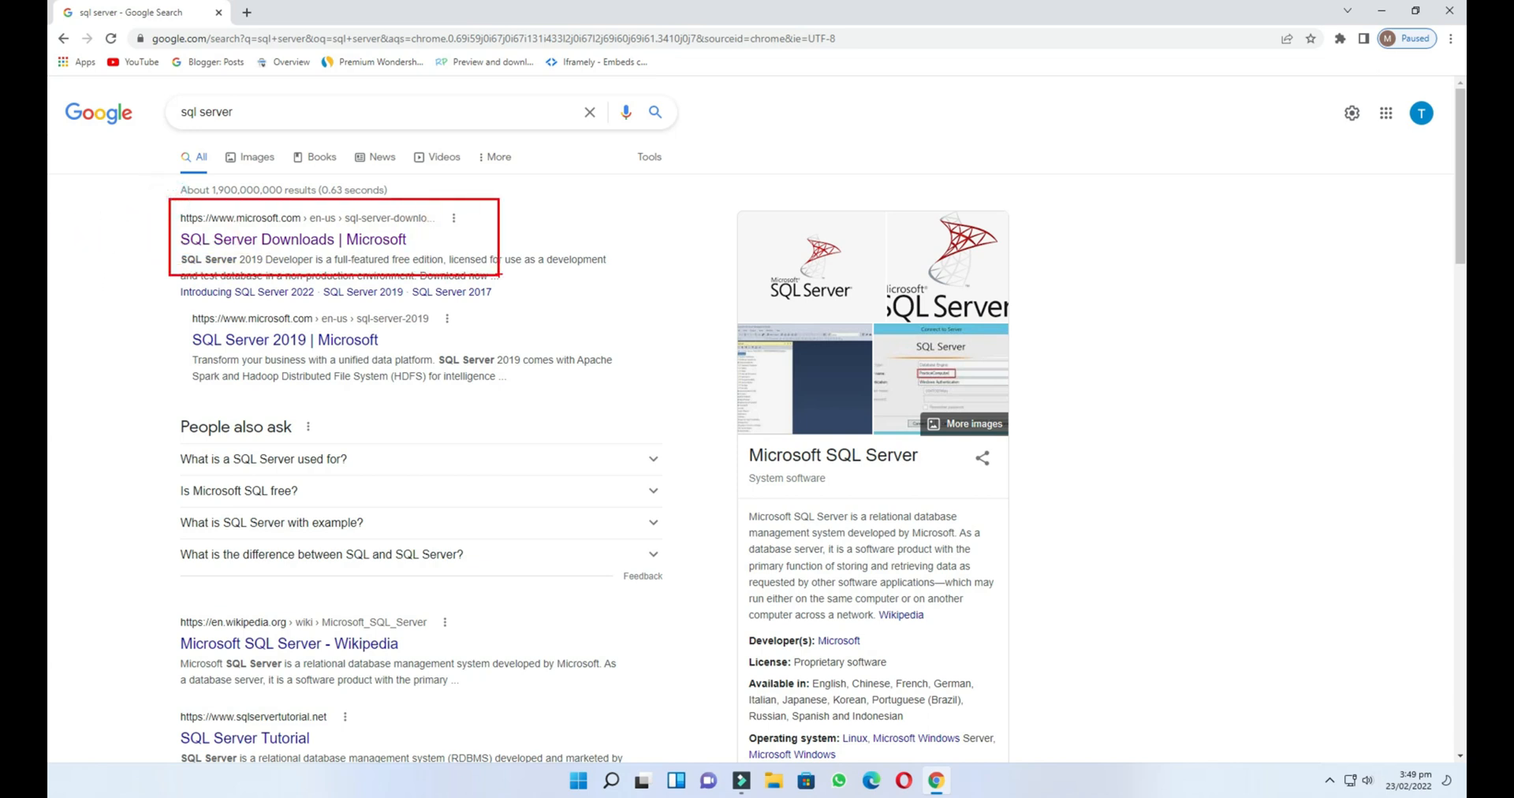
{"action": "left_click", "coordinate": [211, 244]}
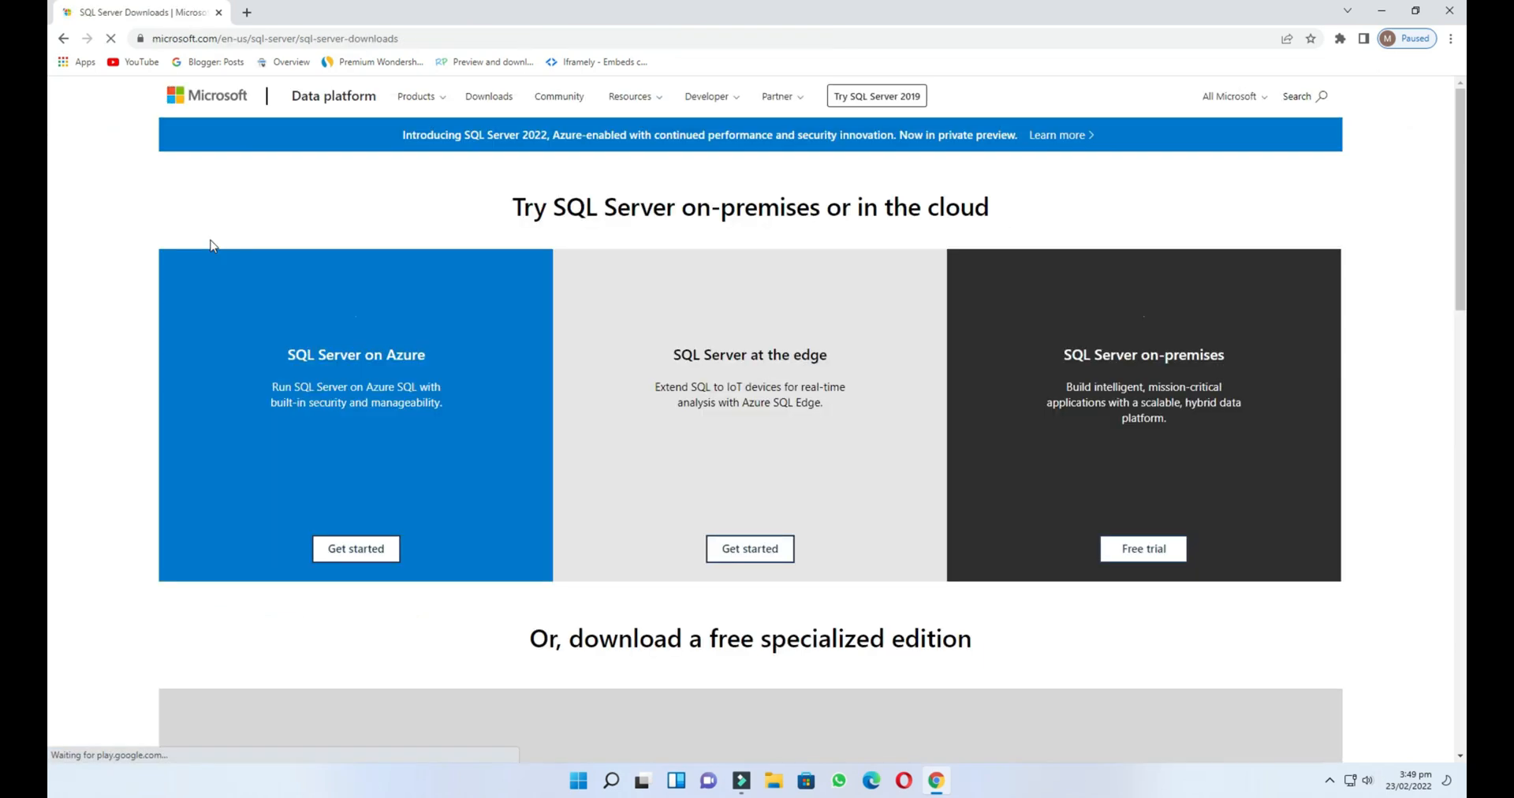
Decline the Microsoft survey on the SQL Server downloads page and go to the free specialized editions
{"action": "scroll", "coordinate": [209, 244], "scroll_direction": "down", "scroll_amount": 5}
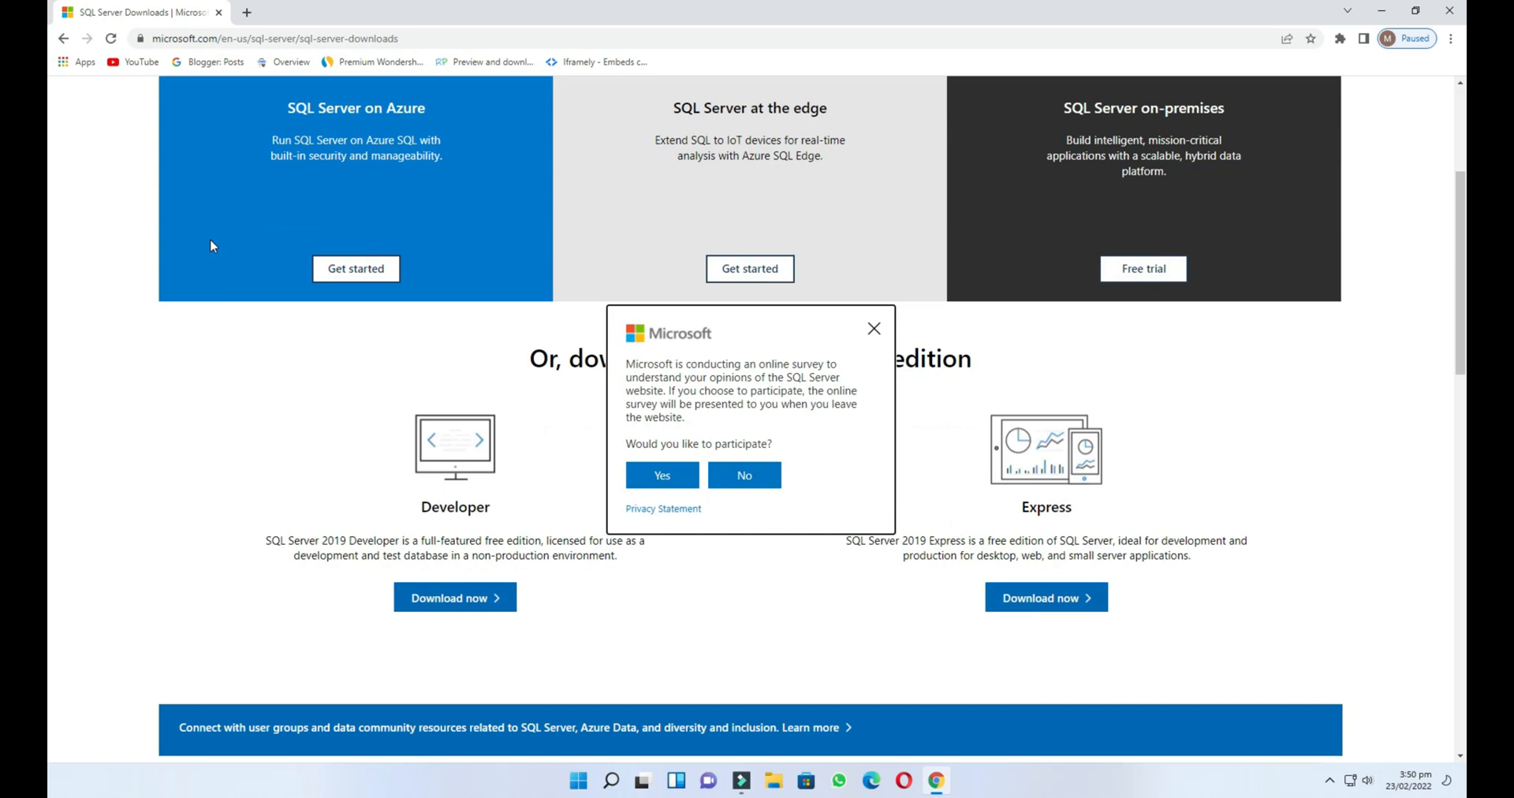
{"action": "left_click", "coordinate": [744, 475]}
{"action": "scroll", "coordinate": [696, 538], "scroll_direction": "down", "scroll_amount": 2}
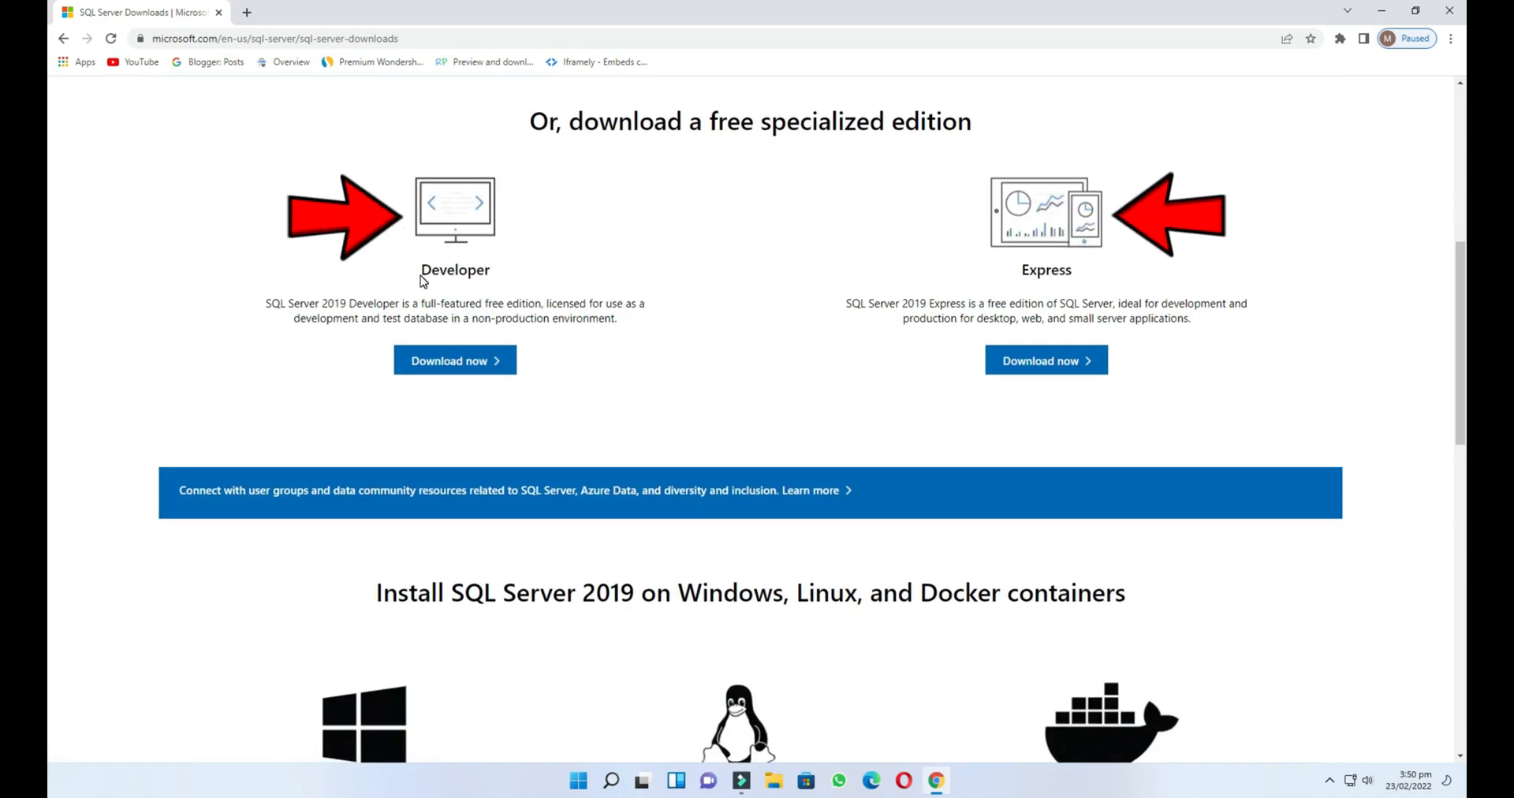
Compare the descriptions and download options of the free Developer and Express editions
{"action": "left_click_drag", "start_coordinate": [413, 264], "coordinate": [506, 282]}
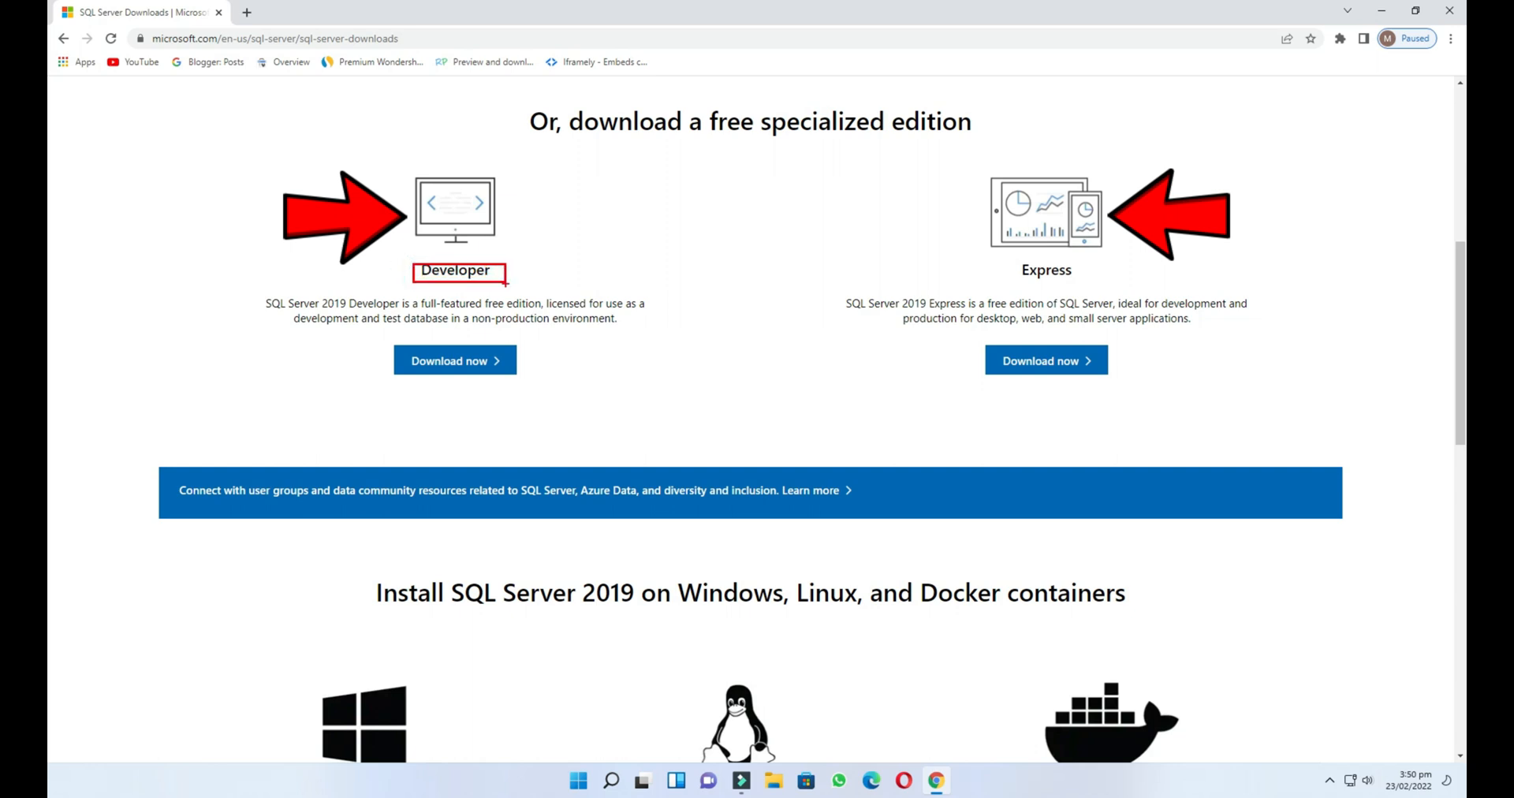
{"action": "left_click_drag", "start_coordinate": [1014, 260], "coordinate": [1099, 291]}
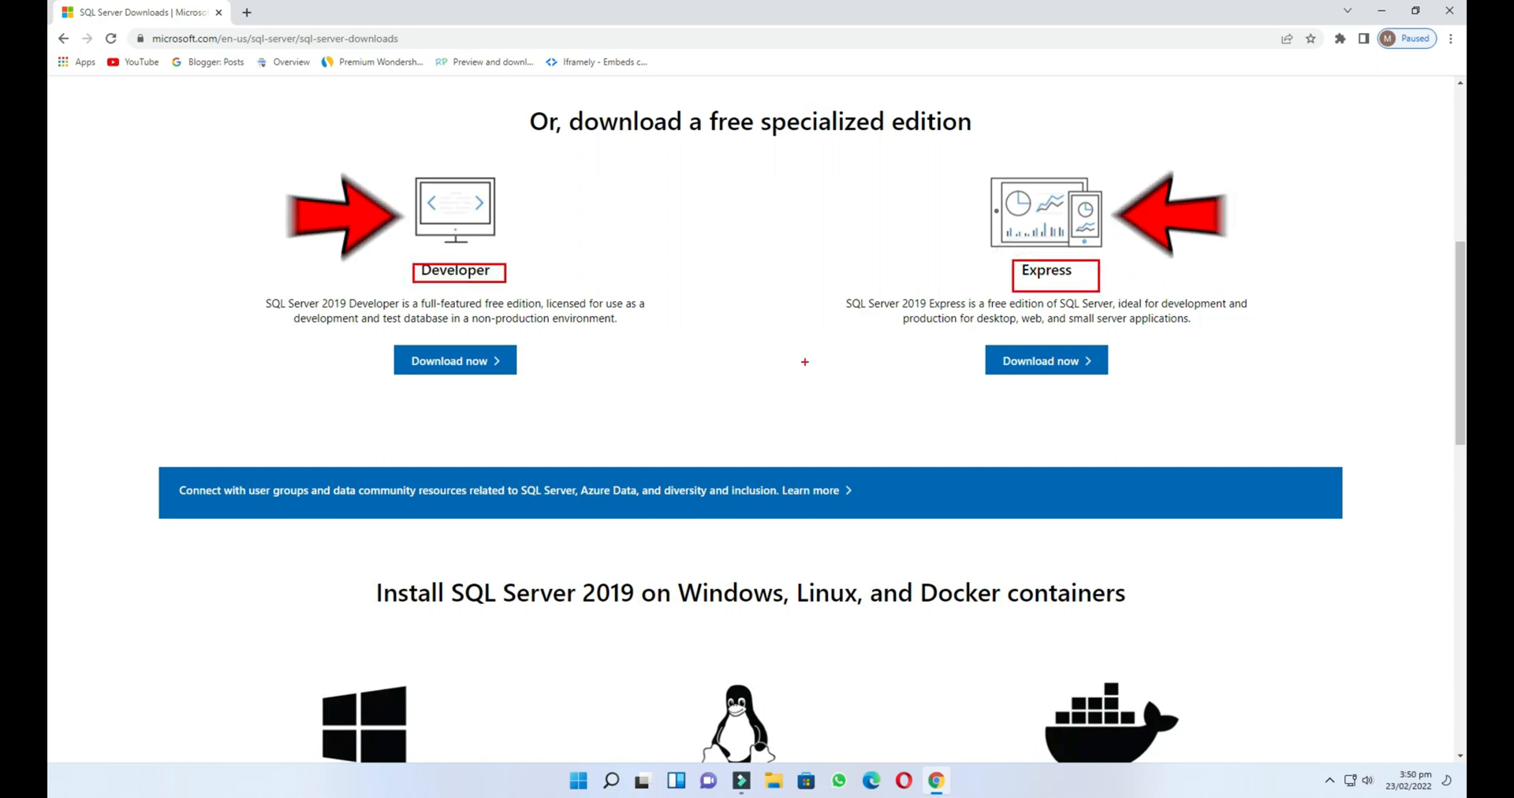
{"action": "mouse_move", "coordinate": [260, 292]}
{"action": "left_mouse_down"}
{"action": "mouse_move", "coordinate": [419, 327]}
{"action": "mouse_move", "coordinate": [675, 333]}
{"action": "left_mouse_up"}
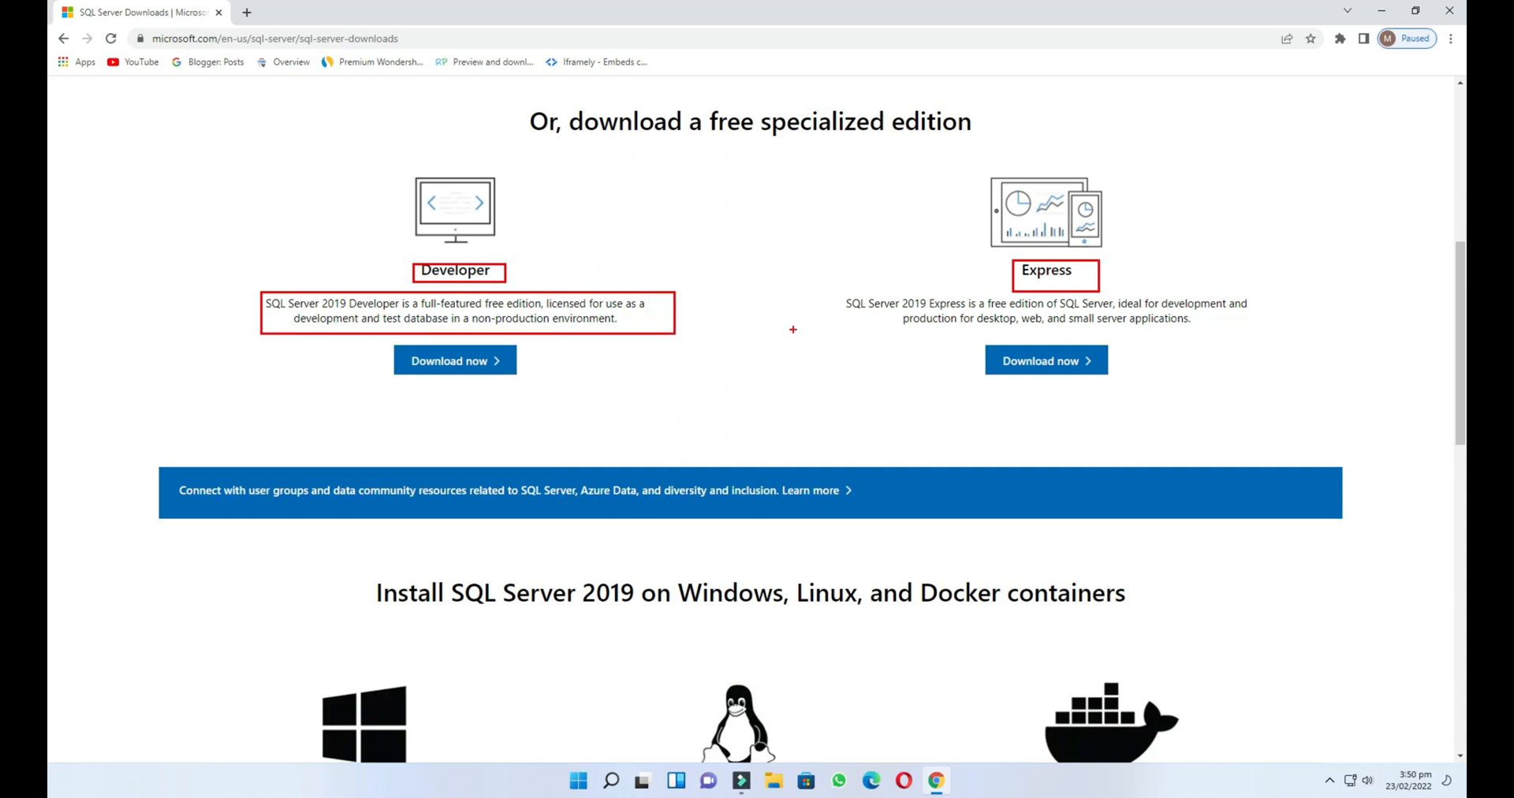
{"action": "mouse_move", "coordinate": [828, 291]}
{"action": "left_mouse_down"}
{"action": "mouse_move", "coordinate": [1147, 343]}
{"action": "mouse_move", "coordinate": [1279, 339]}
{"action": "left_mouse_up"}
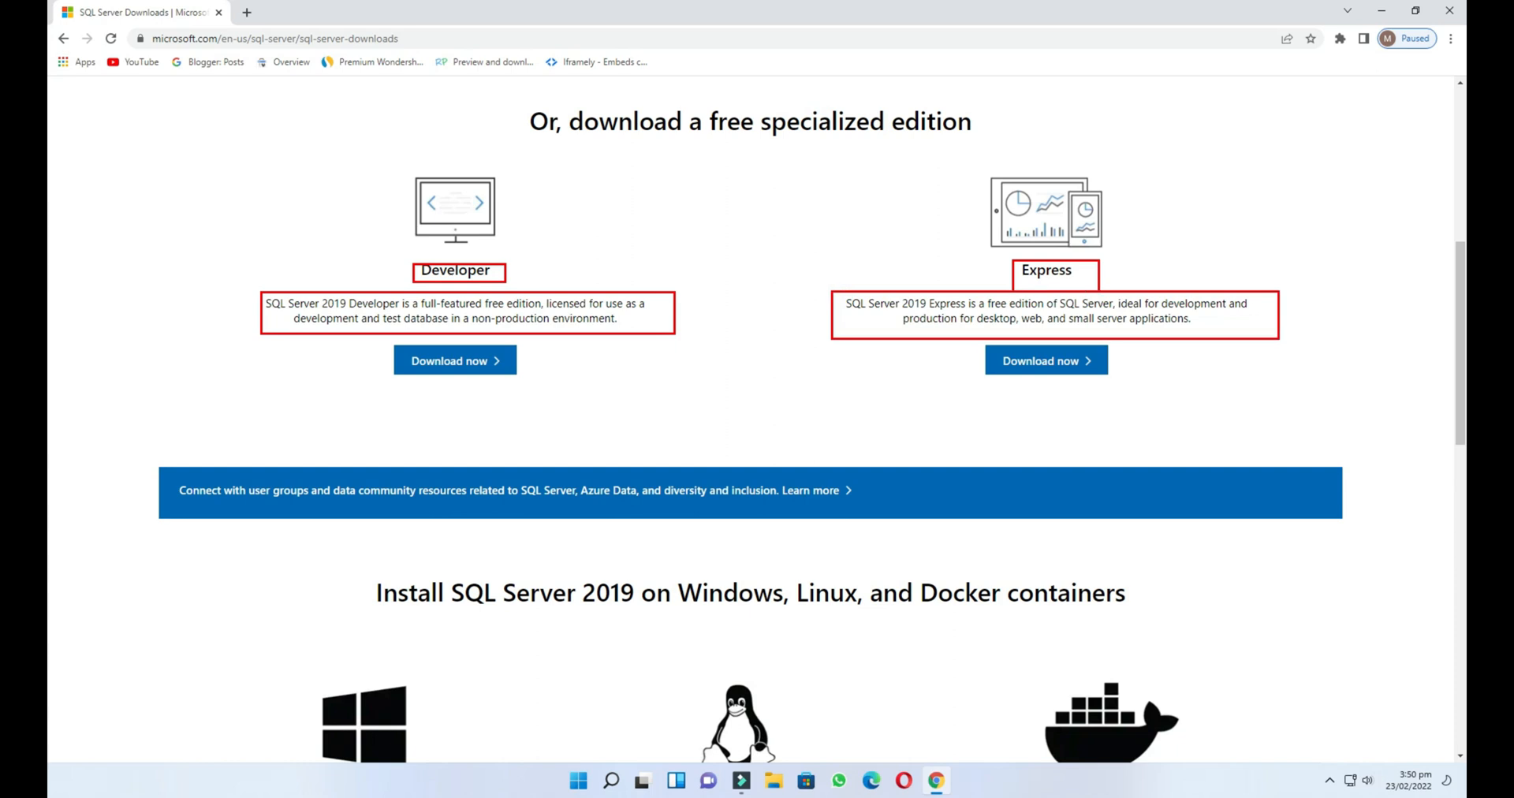
{"action": "key", "text": "Escape"}
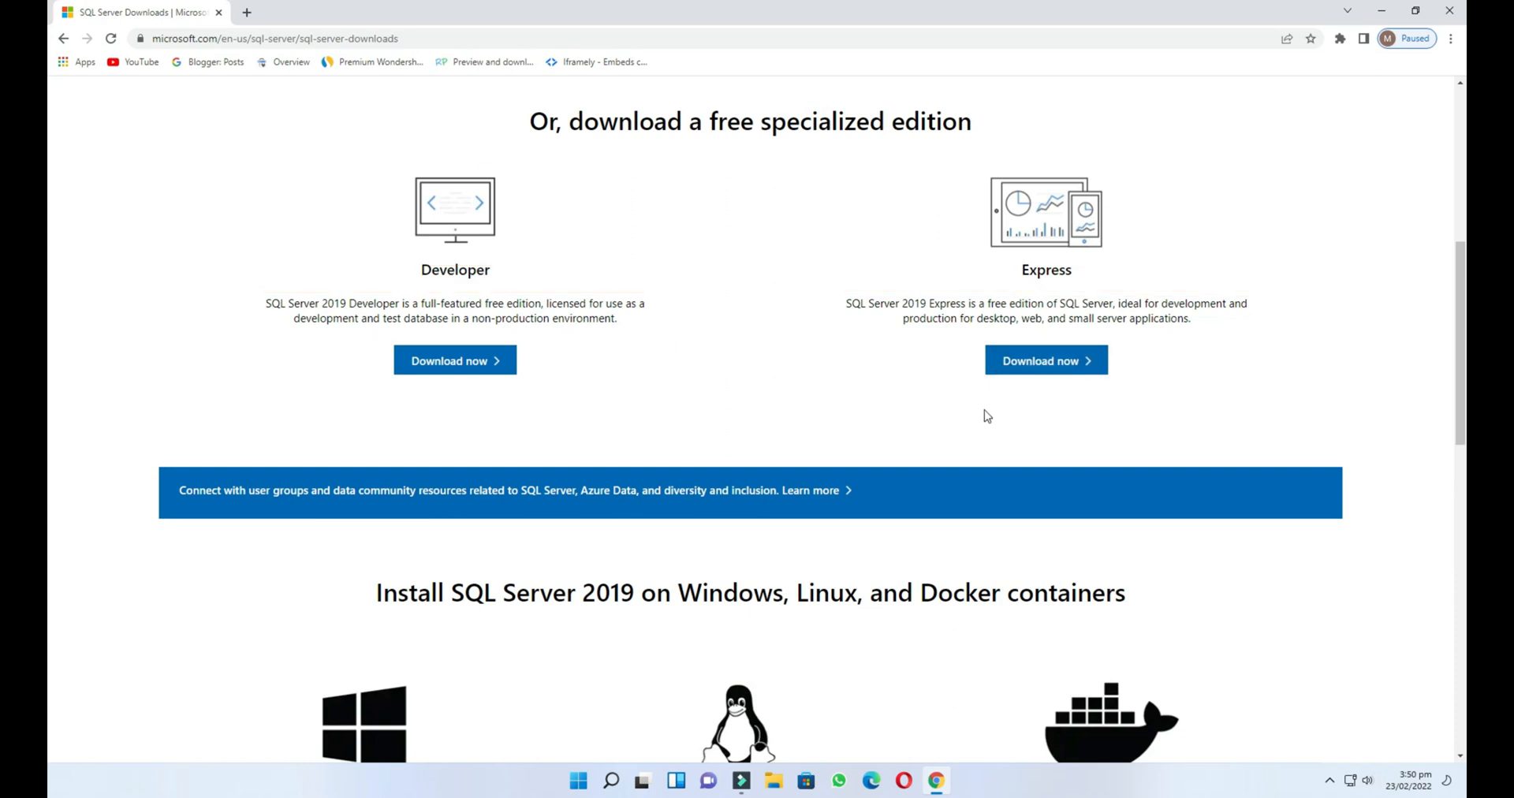
{"action": "key", "text": "ctrl+2"}
{"action": "left_click_drag", "start_coordinate": [980, 341], "coordinate": [1153, 377]}
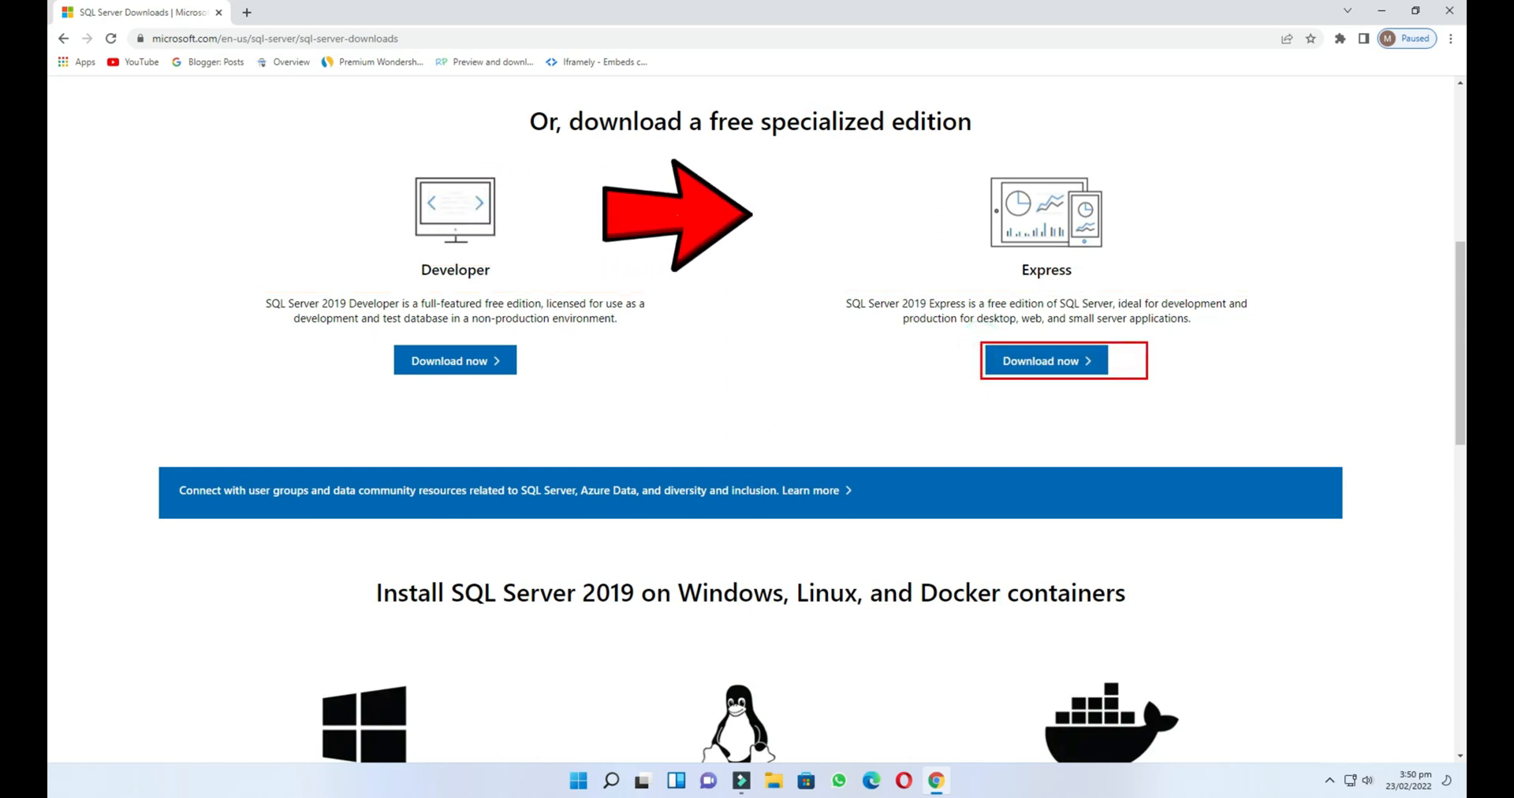
{"action": "key", "text": "Escape"}
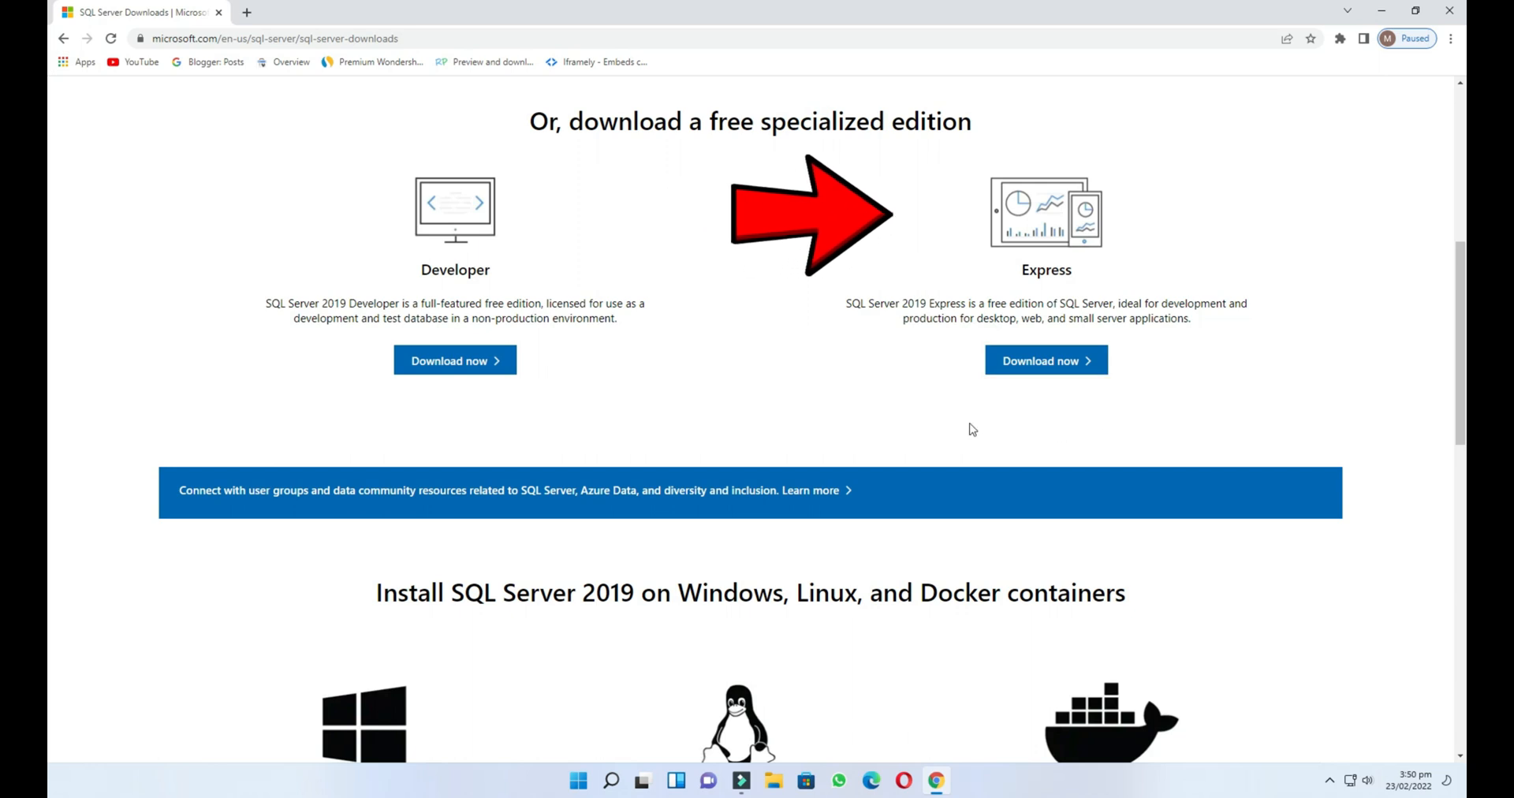
Download the SQL Server 2019 Express installer, minimize the browser and launch the downloaded file
{"action": "left_click", "coordinate": [1030, 367]}
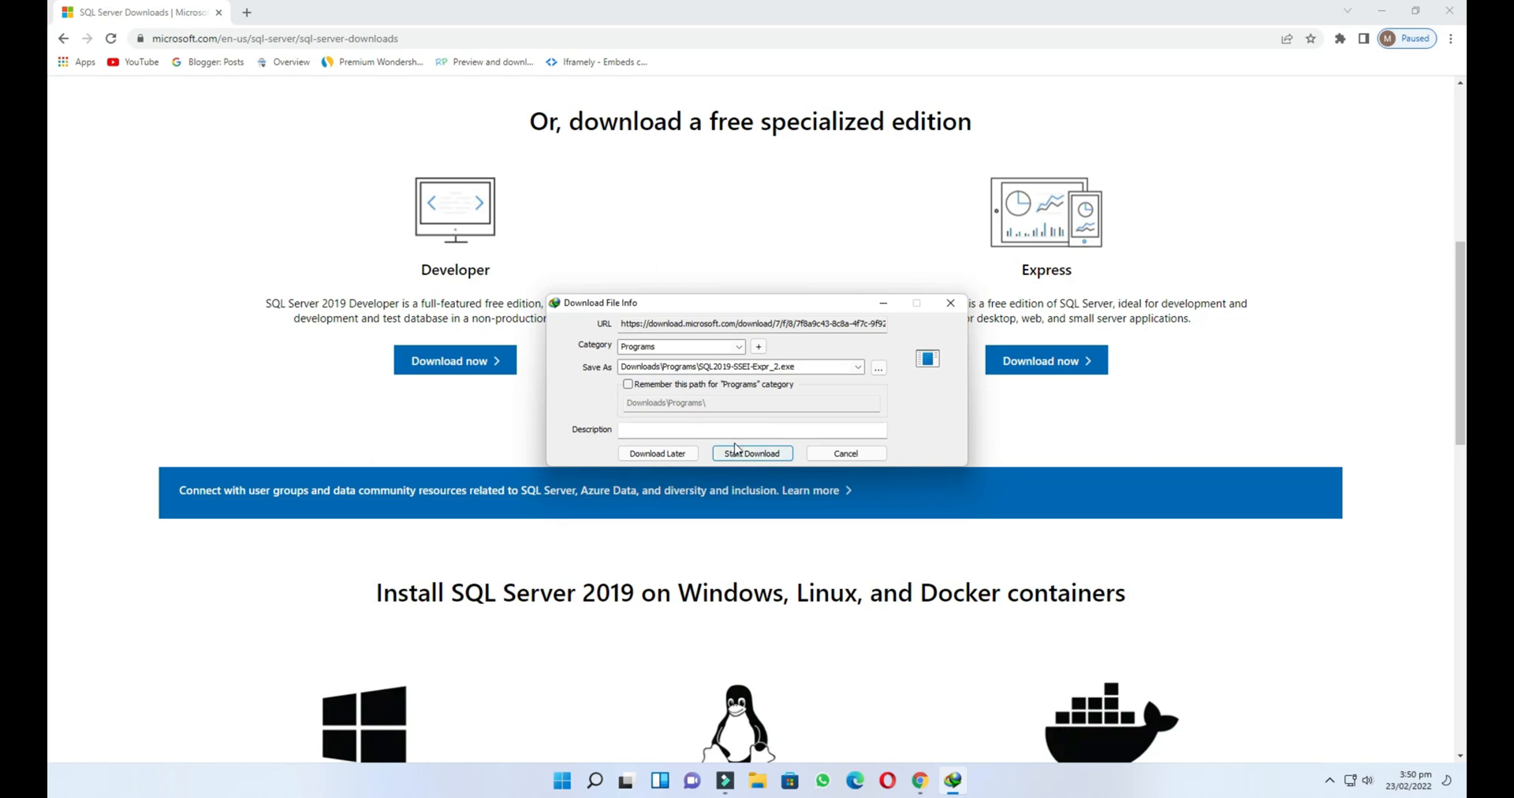
{"action": "left_click", "coordinate": [750, 455]}
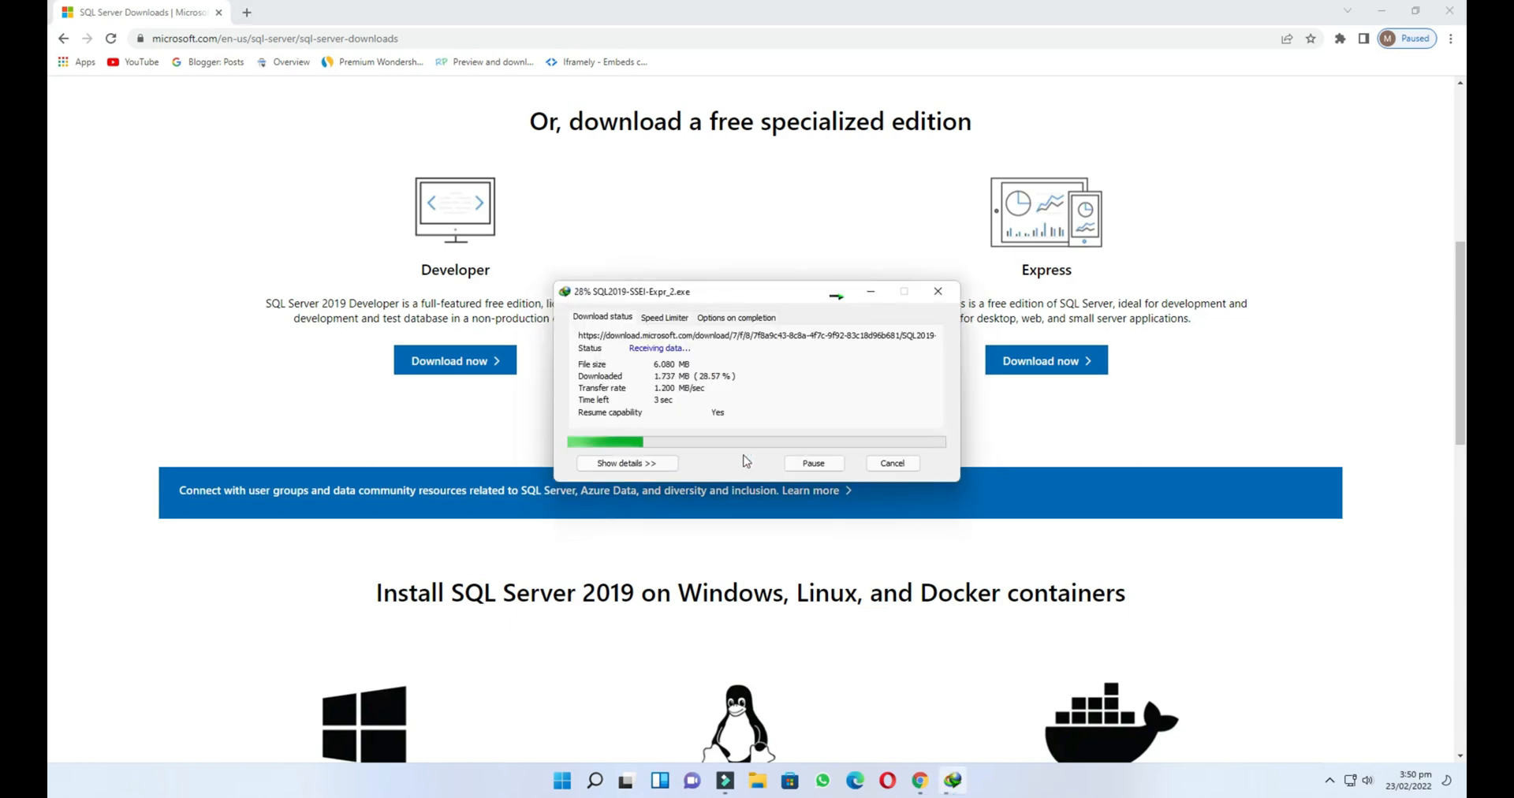
{"action": "left_click", "coordinate": [1381, 10]}
{"action": "left_click", "coordinate": [632, 436]}
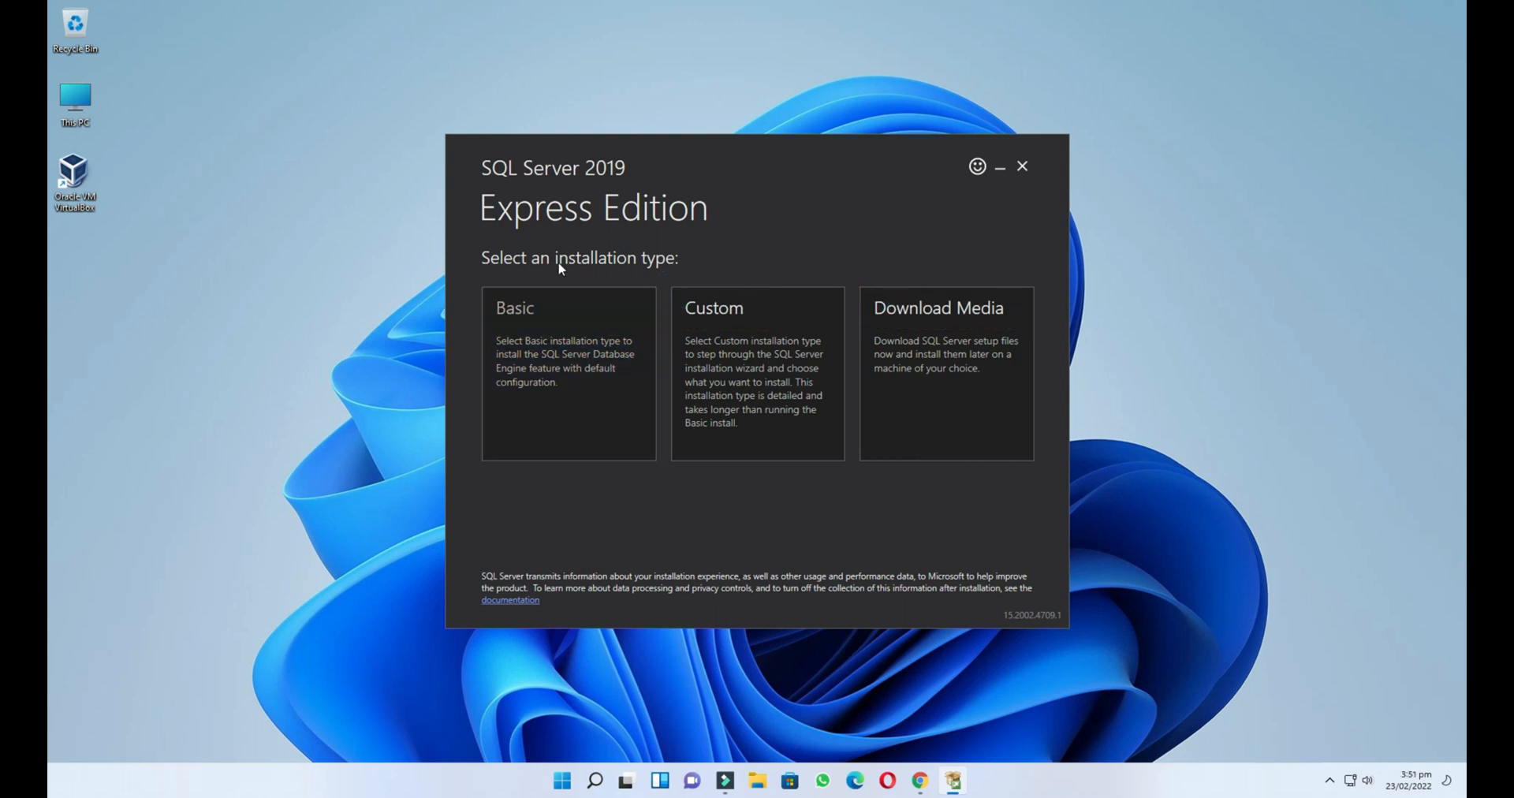
Run the Basic installation of SQL Server 2019 Express, accepting the license terms and the default location C:\Program Files\Microsoft SQL Server
{"action": "left_click", "coordinate": [524, 329]}
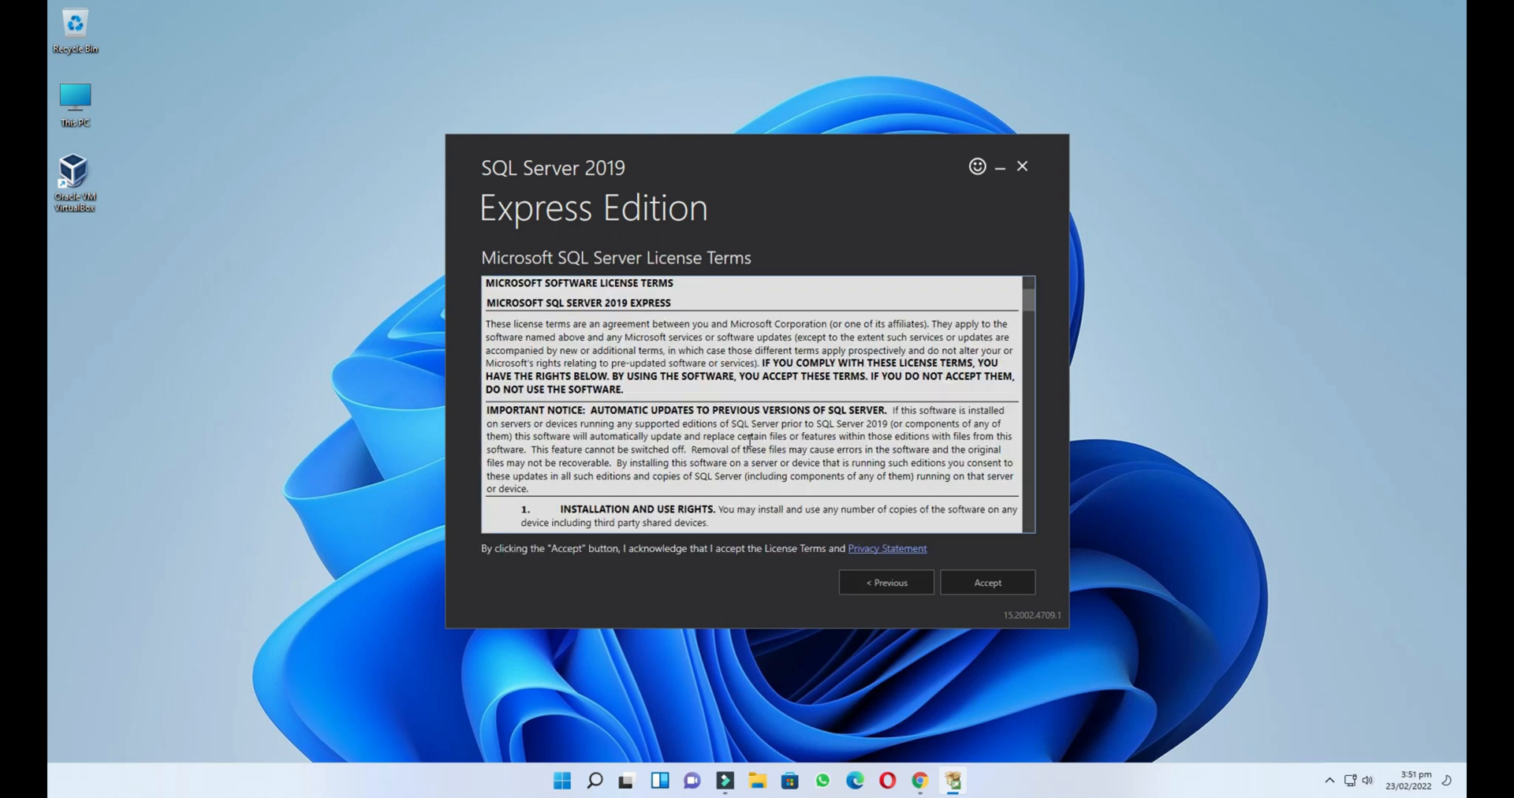
{"action": "scroll", "coordinate": [1032, 305], "scroll_direction": "down", "scroll_amount": 20}
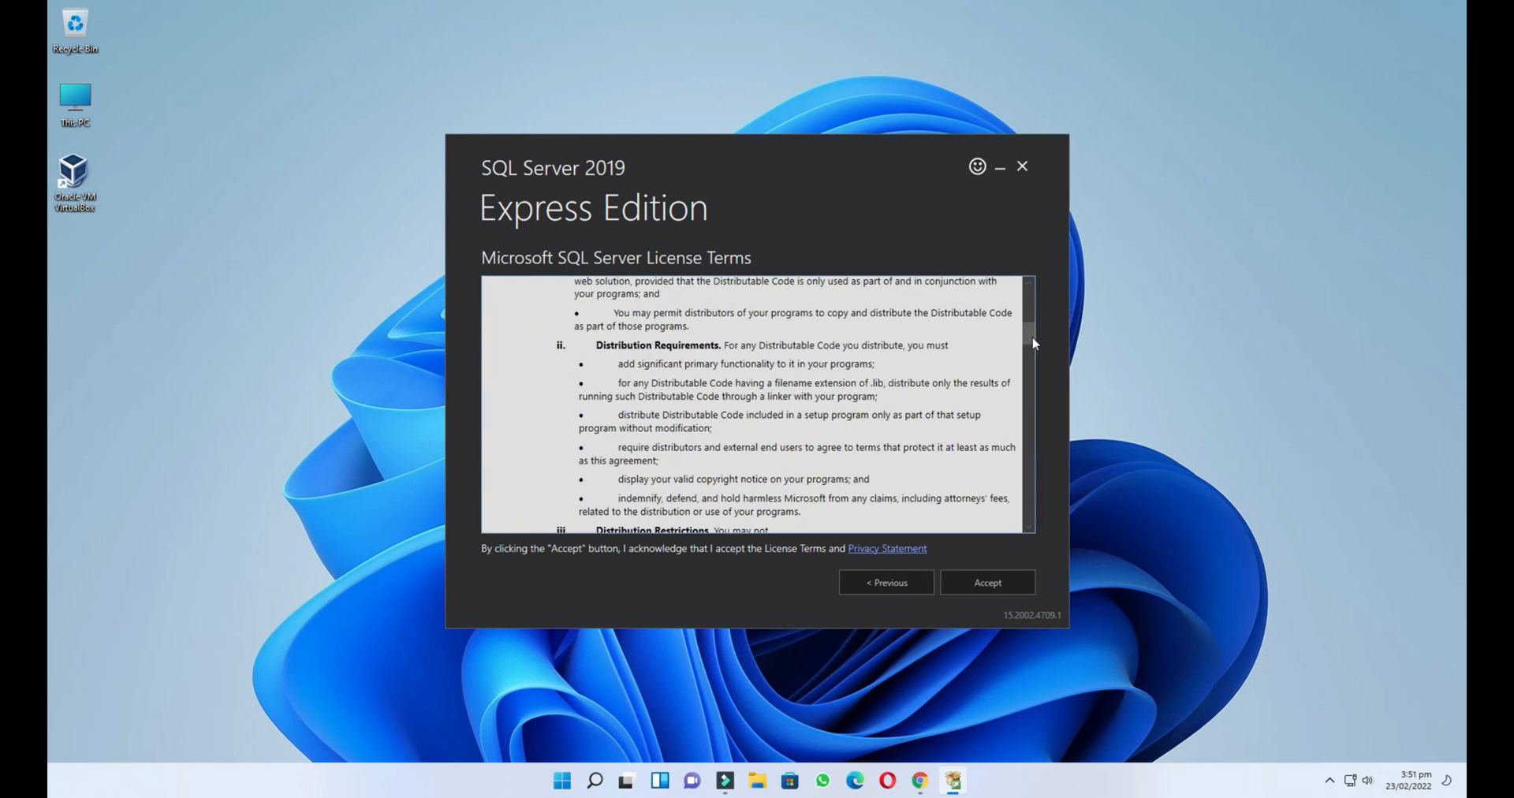
{"action": "left_click_drag", "start_coordinate": [1035, 465], "coordinate": [1037, 522]}
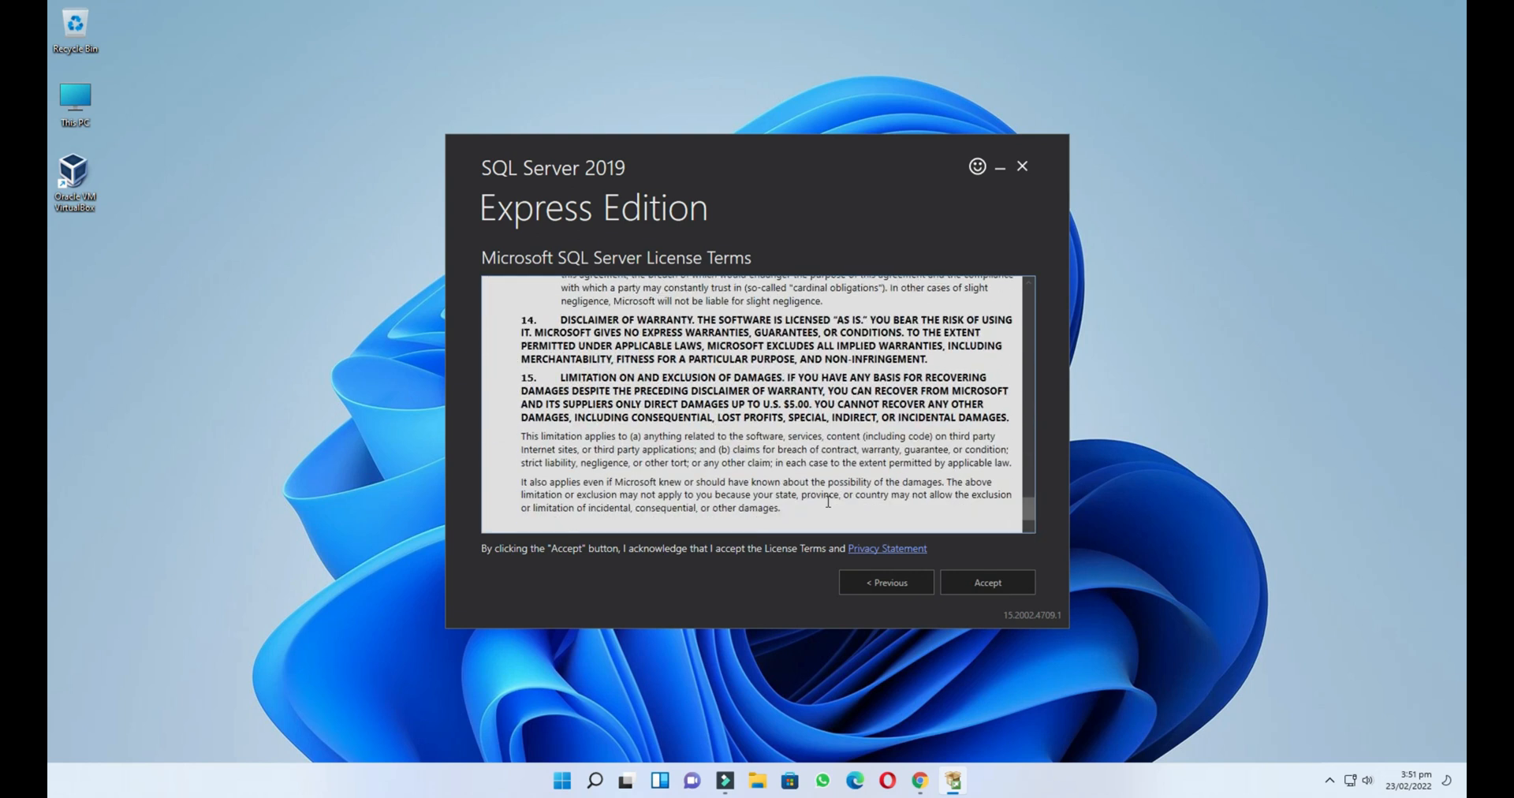
{"action": "left_click", "coordinate": [1000, 585]}
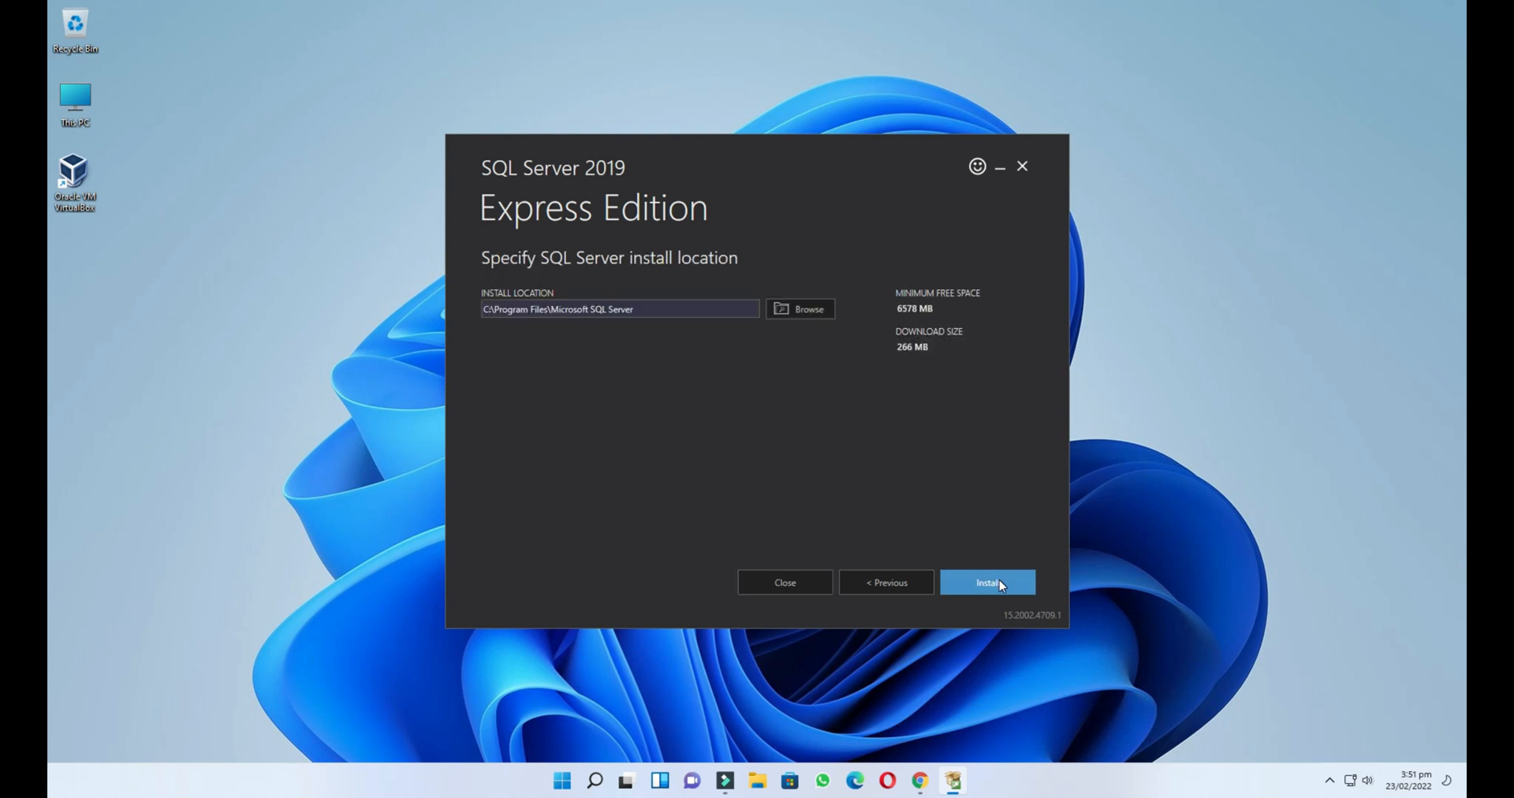
{"action": "left_click_drag", "start_coordinate": [643, 308], "coordinate": [490, 315]}
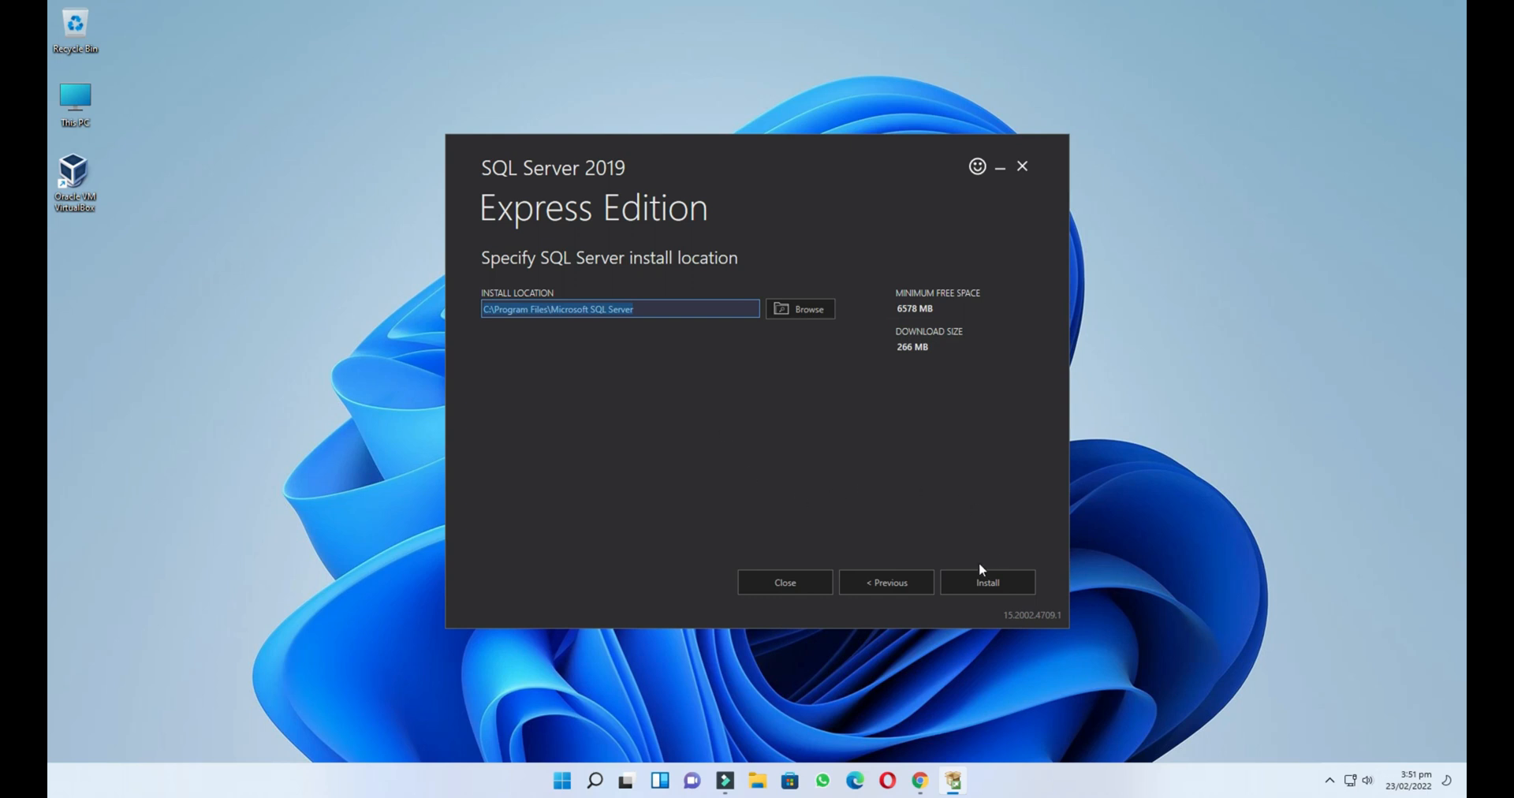
{"action": "left_click", "coordinate": [989, 584]}
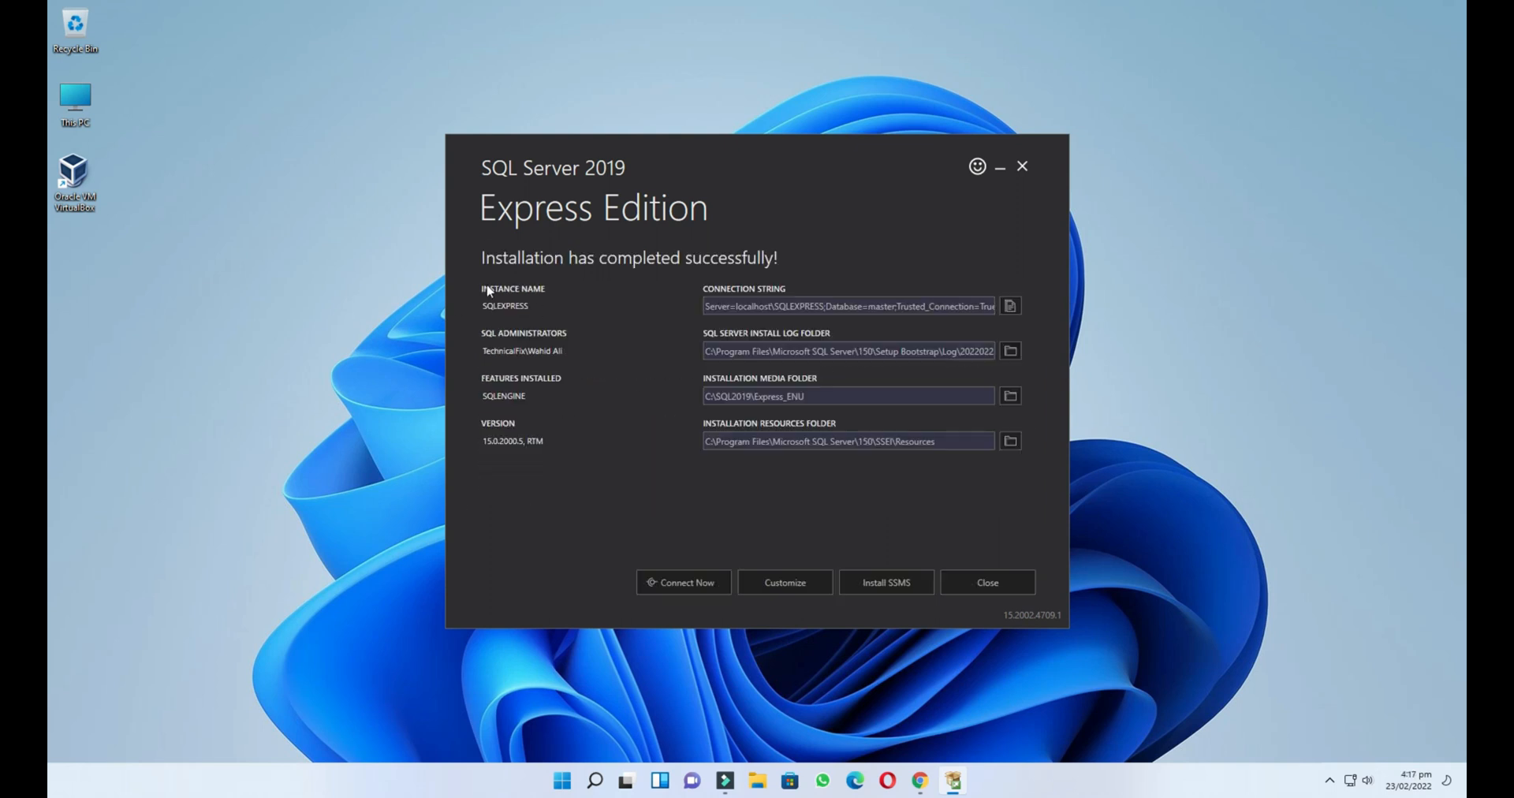
Test the connection to the installed SQLEXPRESS instance in SQLCMD and return to the installation summary
{"action": "mouse_move", "coordinate": [488, 292]}
{"action": "left_mouse_down"}
{"action": "mouse_move", "coordinate": [512, 285]}
{"action": "mouse_move", "coordinate": [471, 284]}
{"action": "left_mouse_up"}
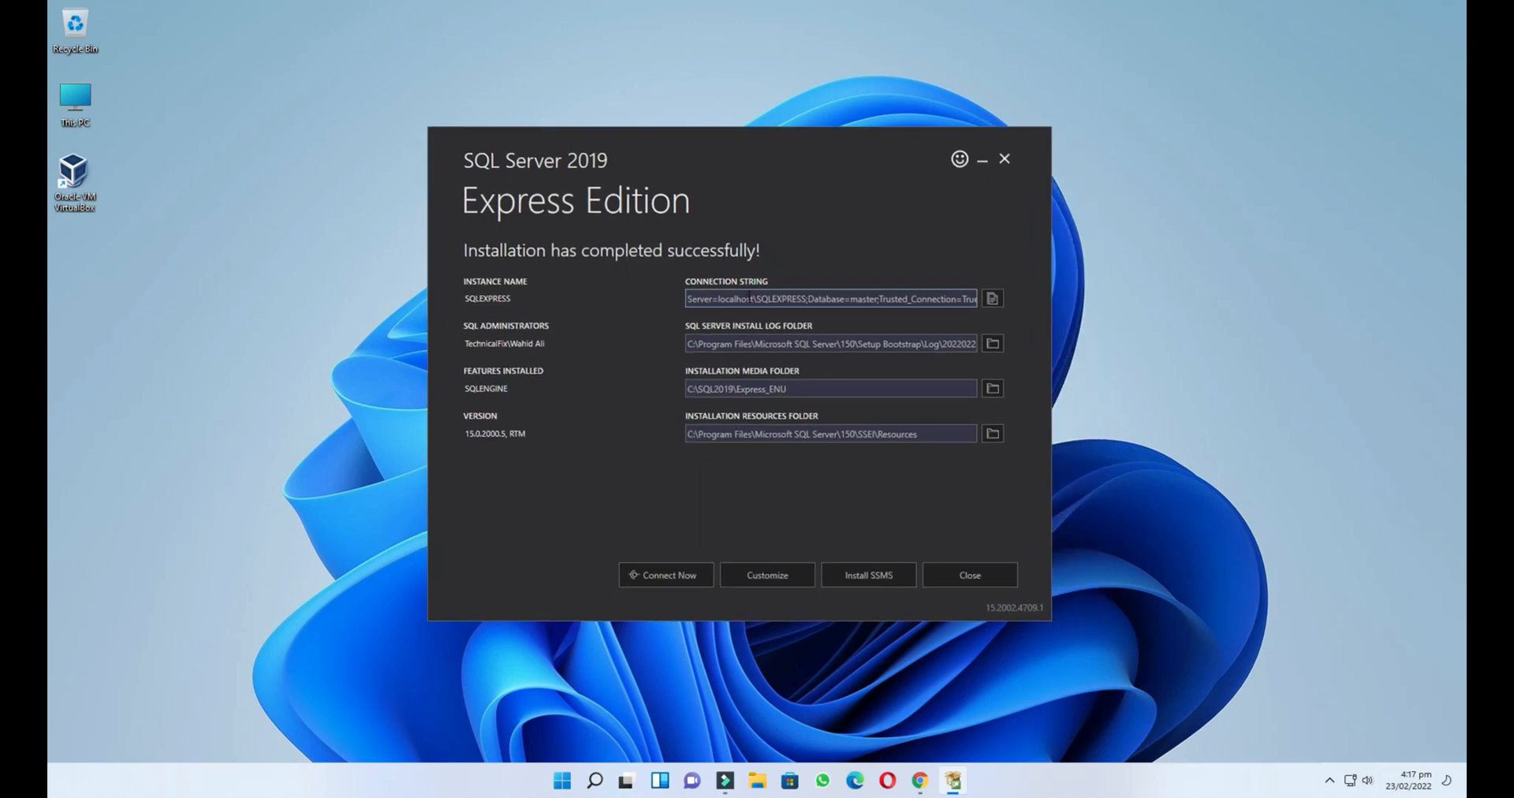
{"action": "double_click", "coordinate": [756, 345]}
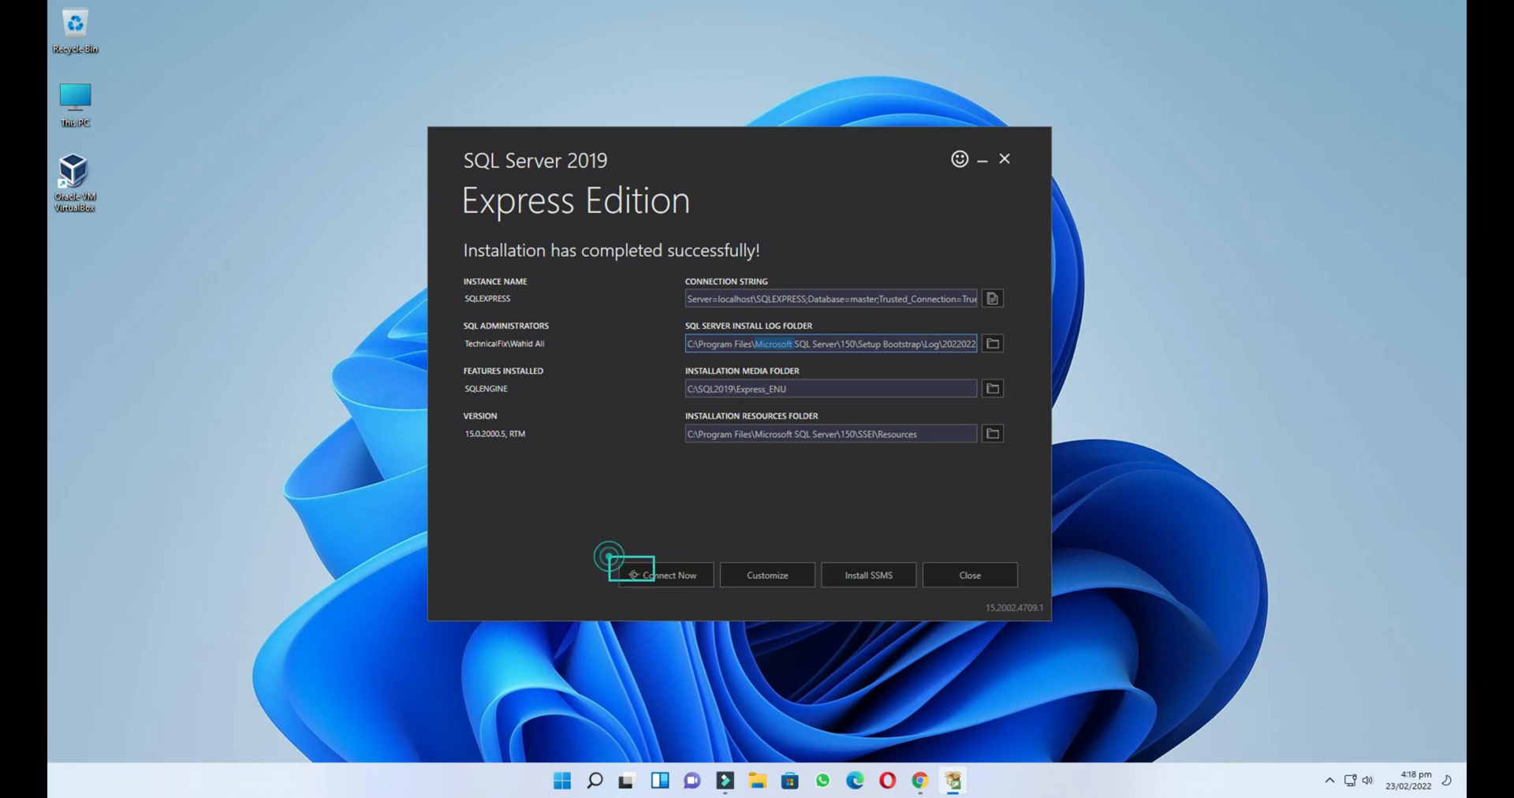
{"action": "left_click", "coordinate": [654, 579]}
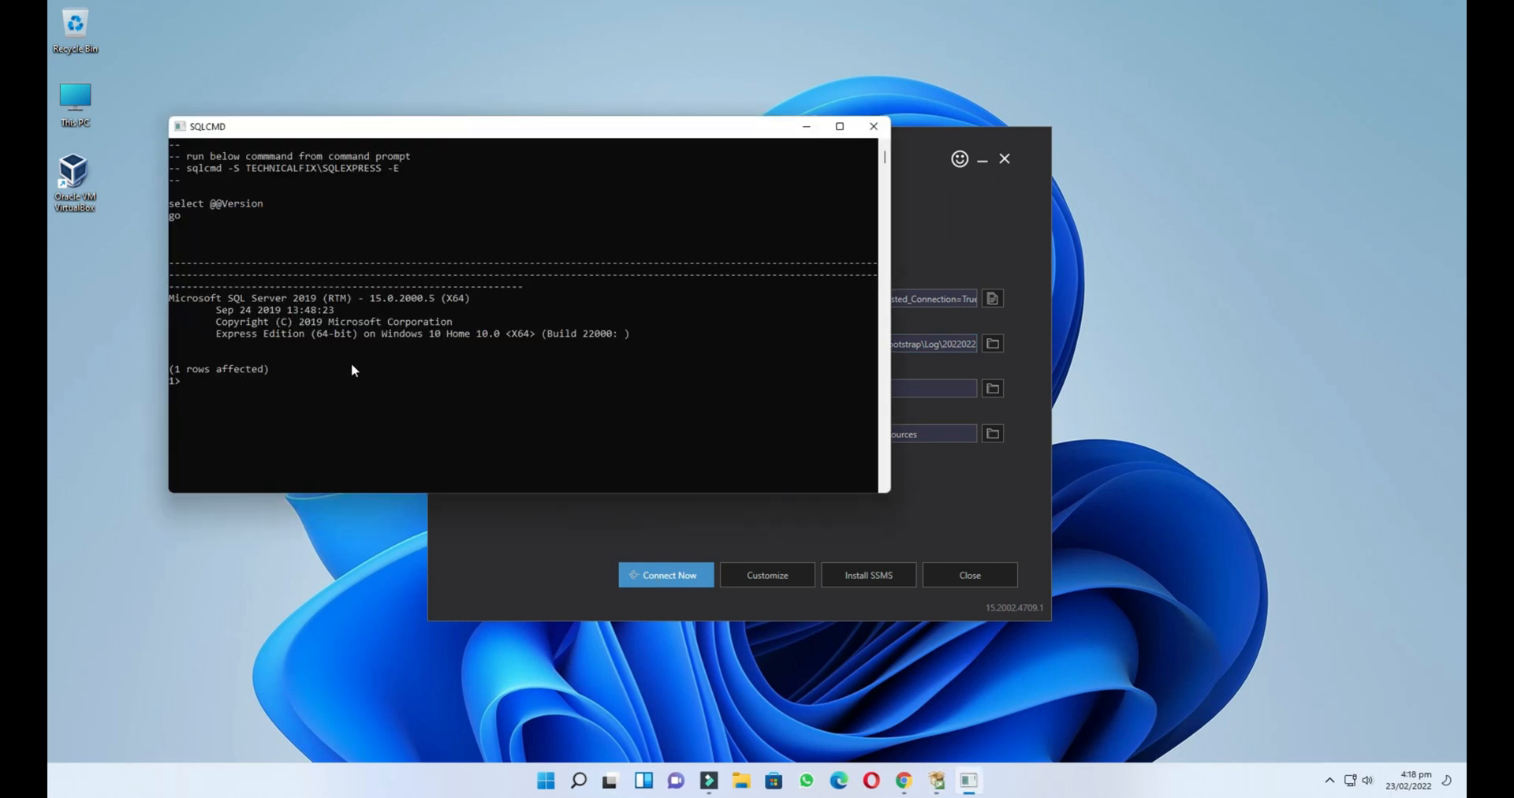
{"action": "left_click", "coordinate": [527, 522]}
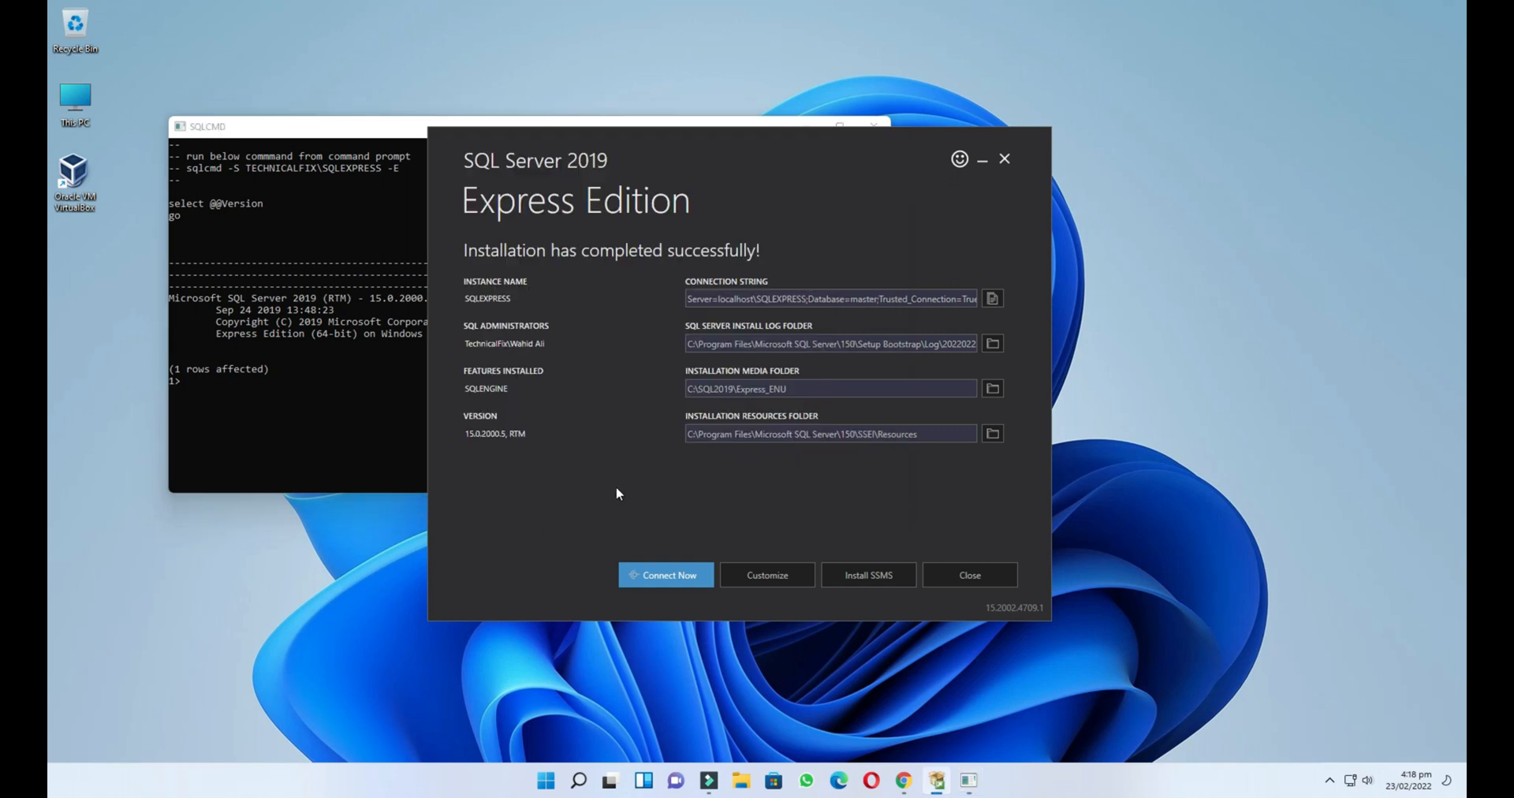
{"action": "left_click", "coordinate": [771, 578]}
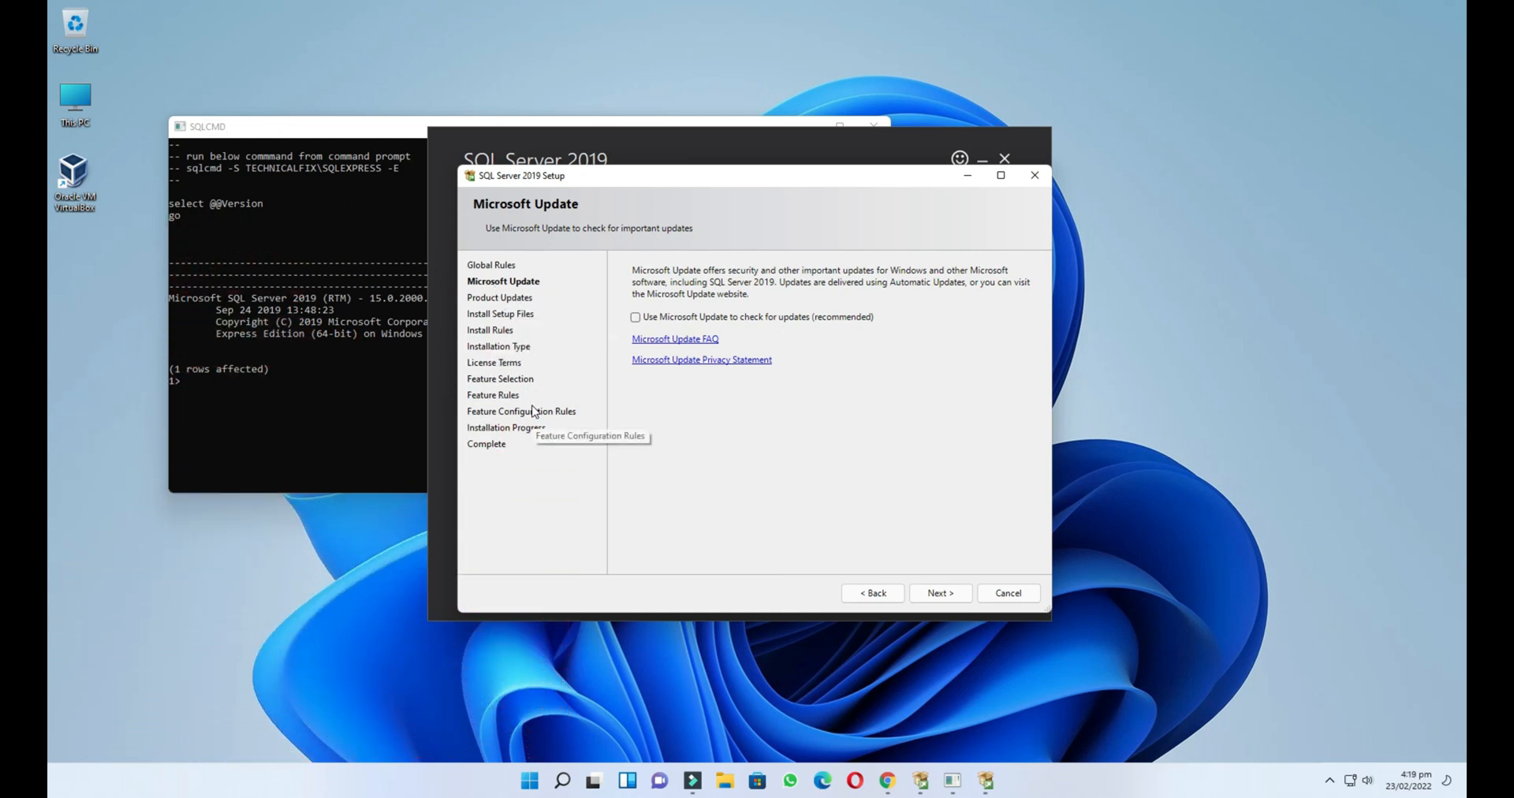
{"action": "left_click", "coordinate": [1017, 601]}
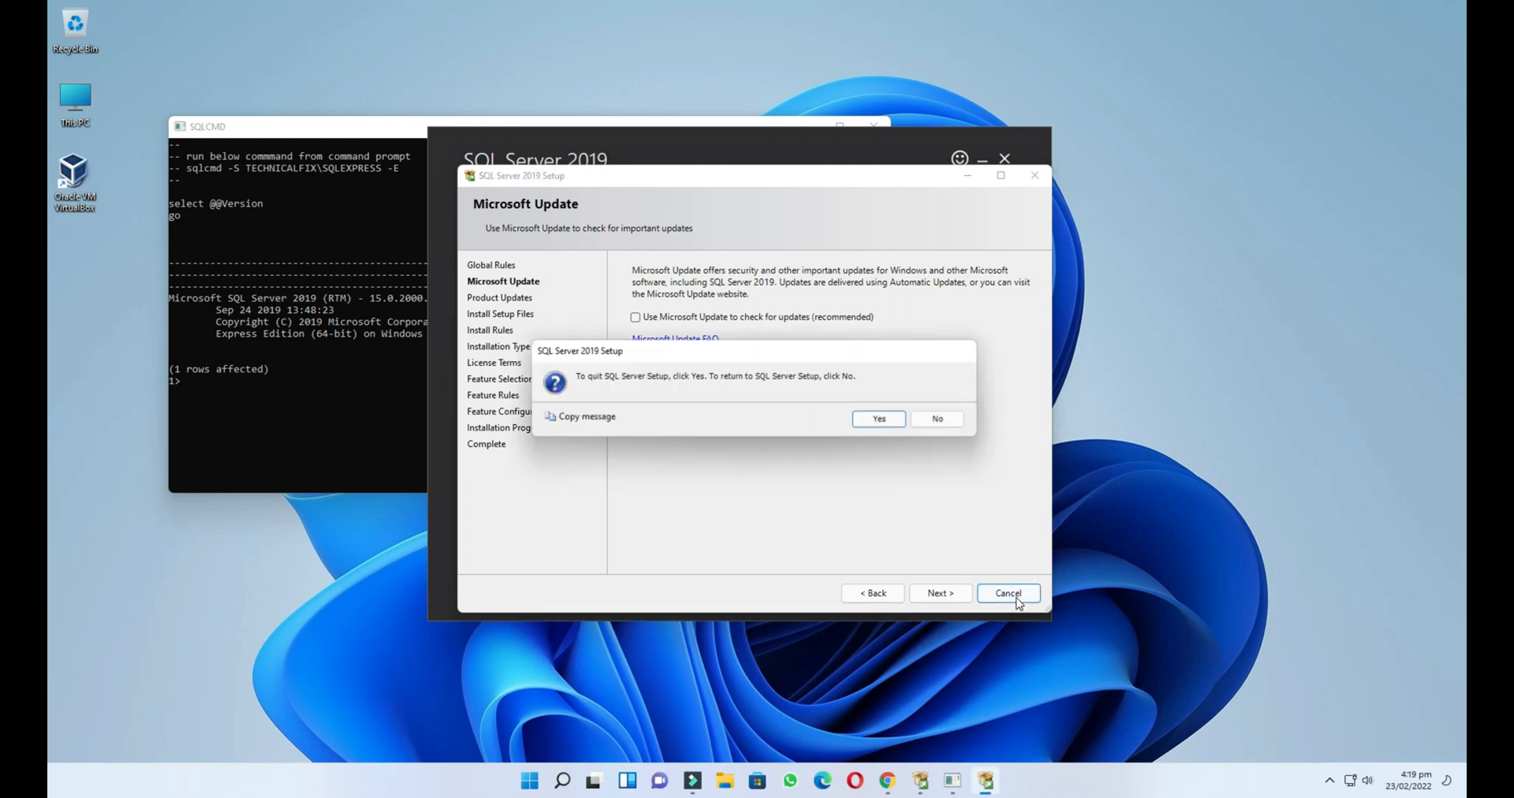
{"action": "left_click", "coordinate": [875, 419]}
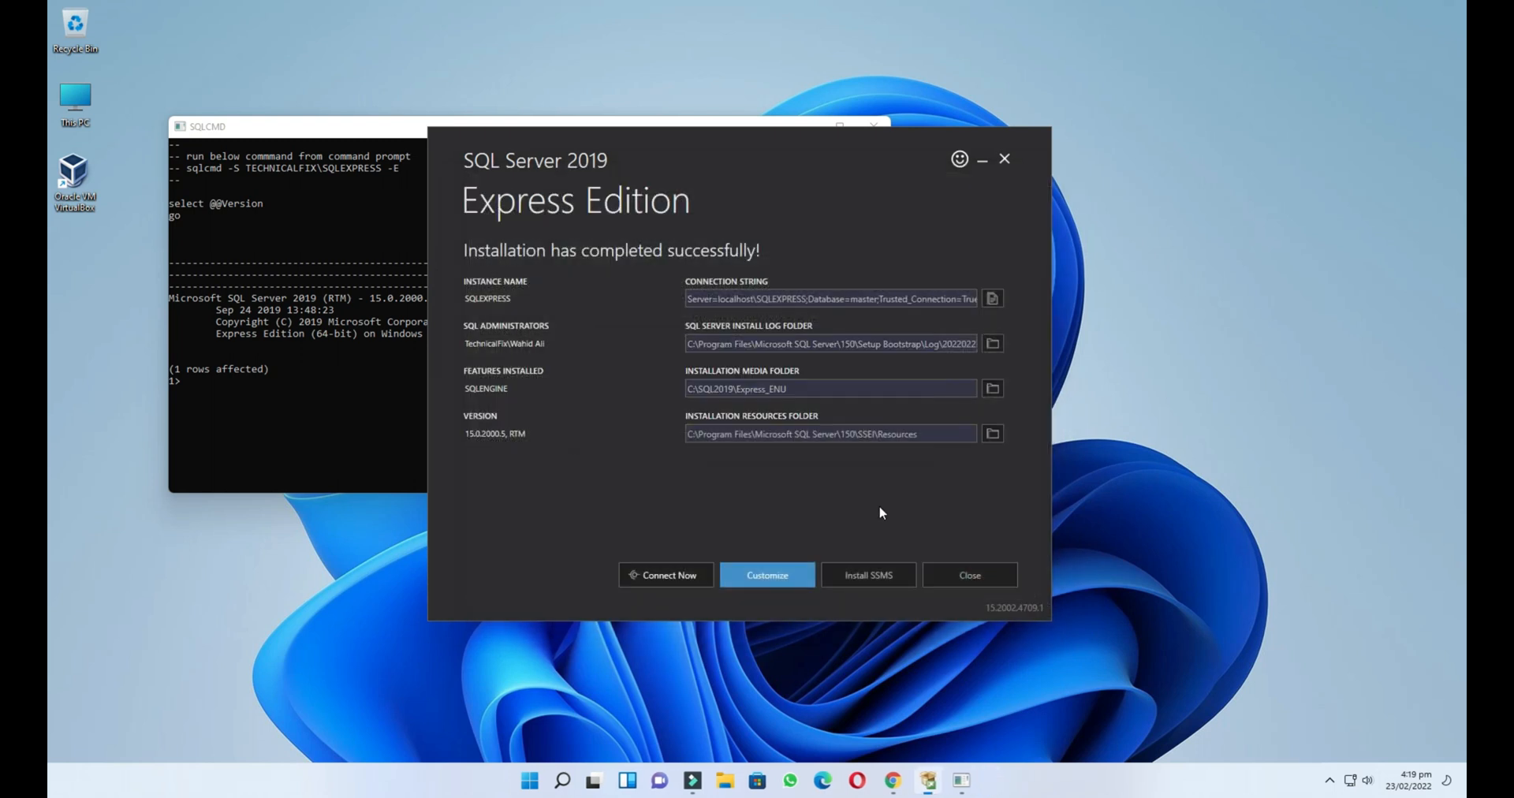
Open the SSMS download page from the installation summary and download SQL Server Management Studio 18.10 as SSMS-Setup-ENU.exe
{"action": "left_click", "coordinate": [867, 575]}
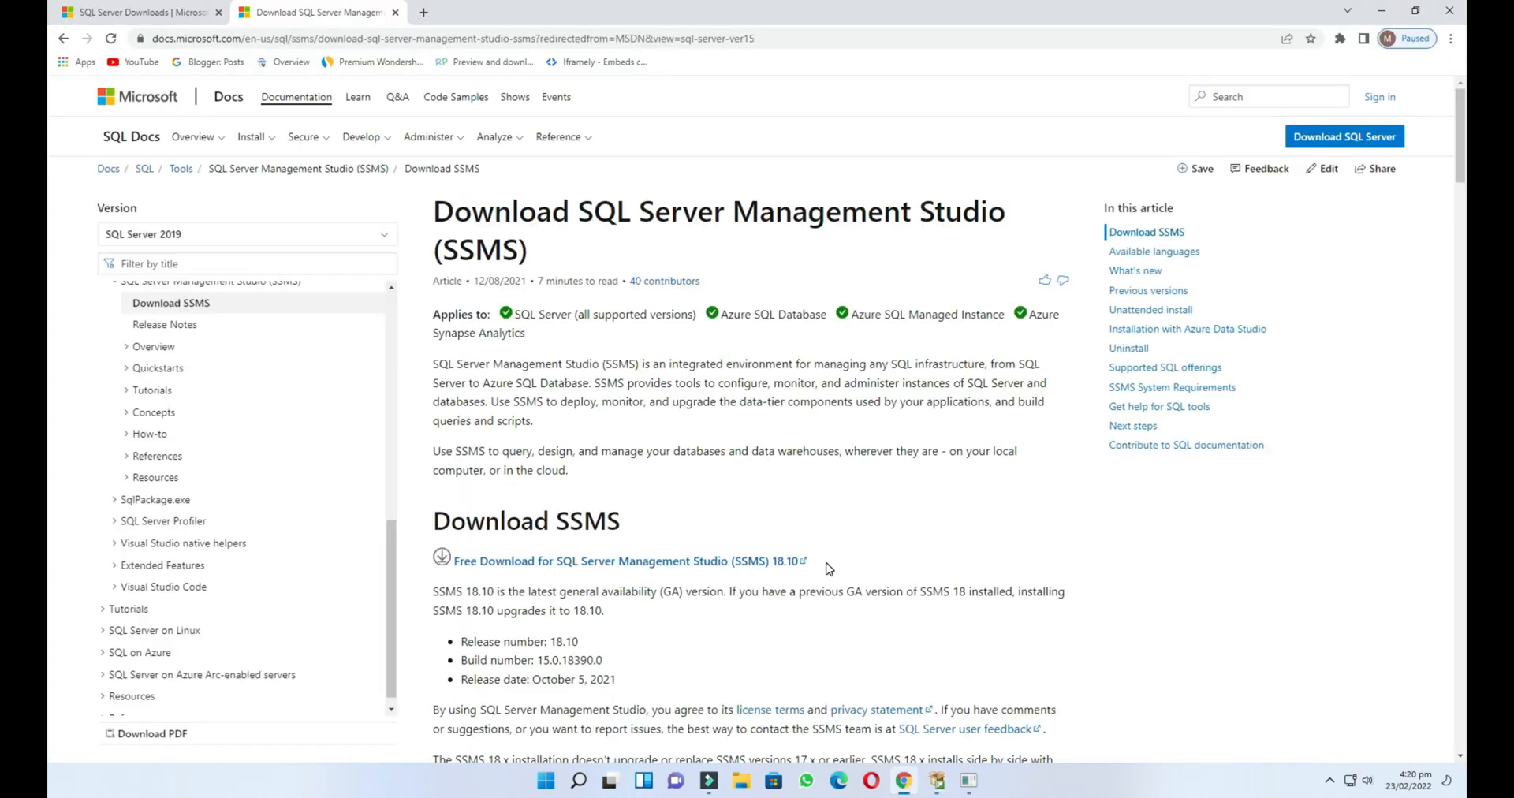
{"action": "scroll", "coordinate": [789, 536], "scroll_direction": "down", "scroll_amount": 2}
{"action": "left_click_drag", "start_coordinate": [628, 381], "coordinate": [436, 364]}
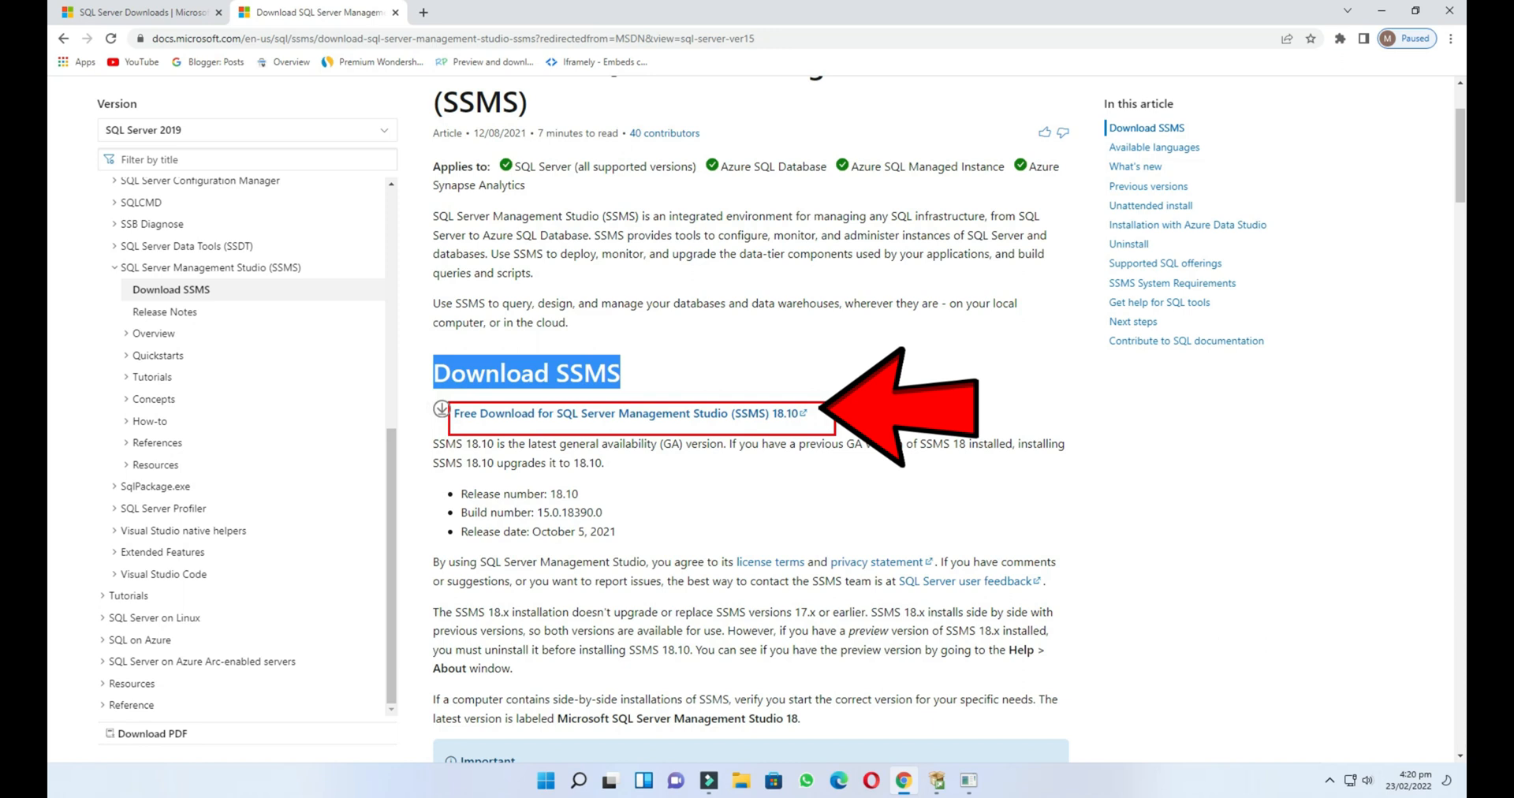
{"action": "left_click", "coordinate": [691, 420]}
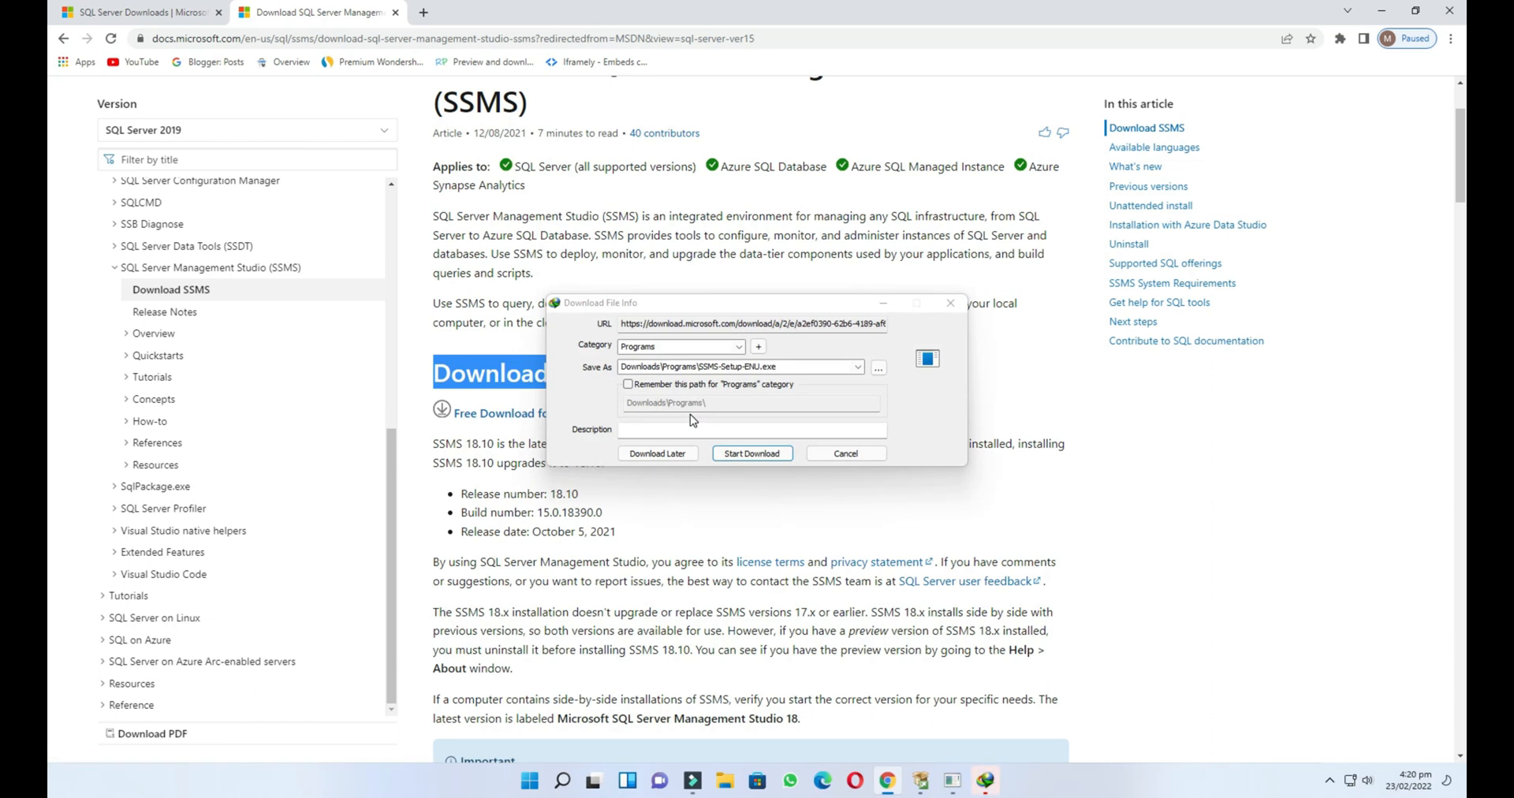
{"action": "left_click", "coordinate": [738, 454]}
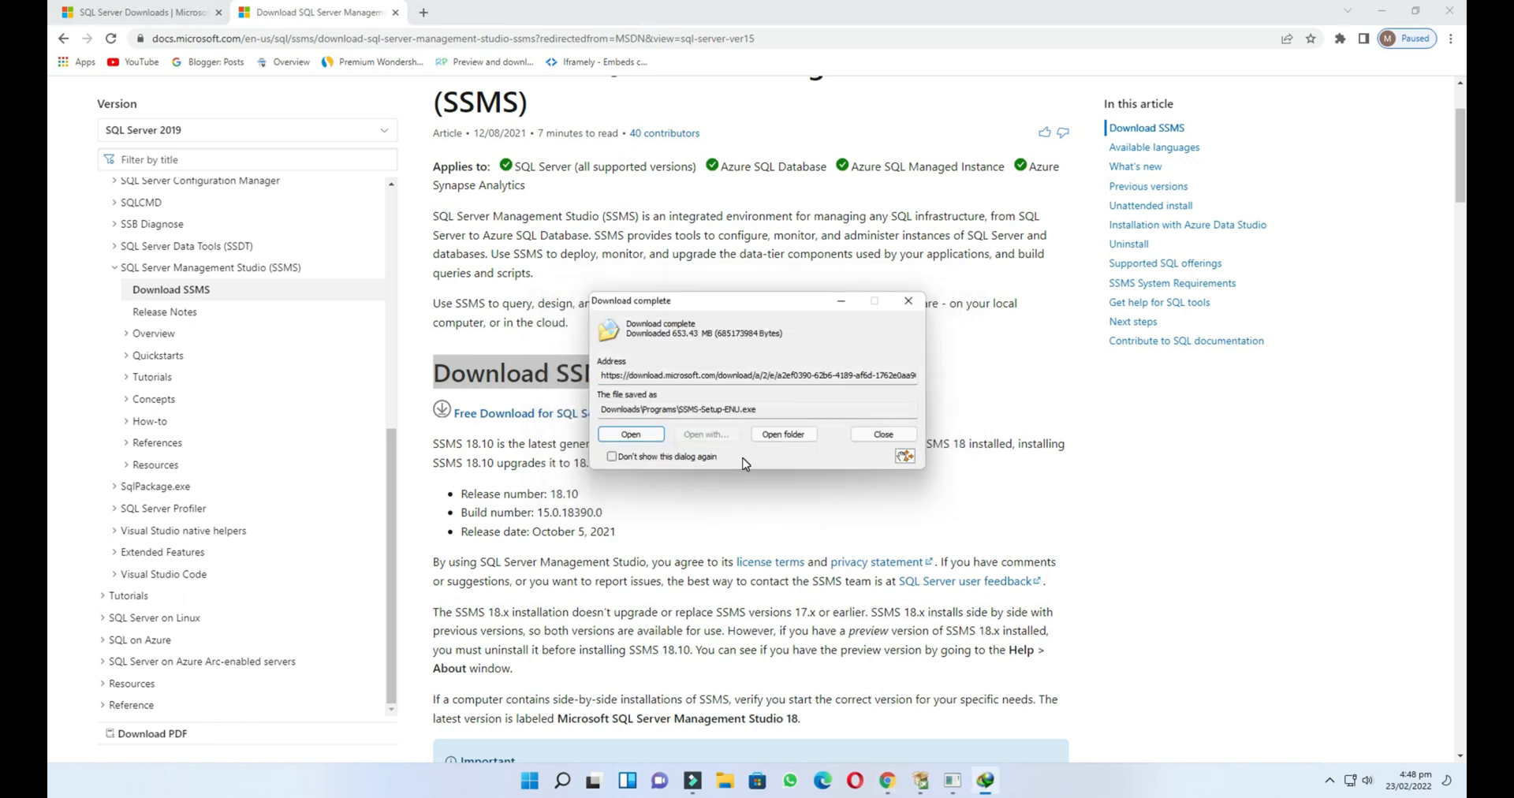
Minimize the browser, close the SQLCMD window and launch the downloaded SSMS-Setup-ENU.exe, putting the SQL Server installation summary away
{"action": "left_click", "coordinate": [1381, 10]}
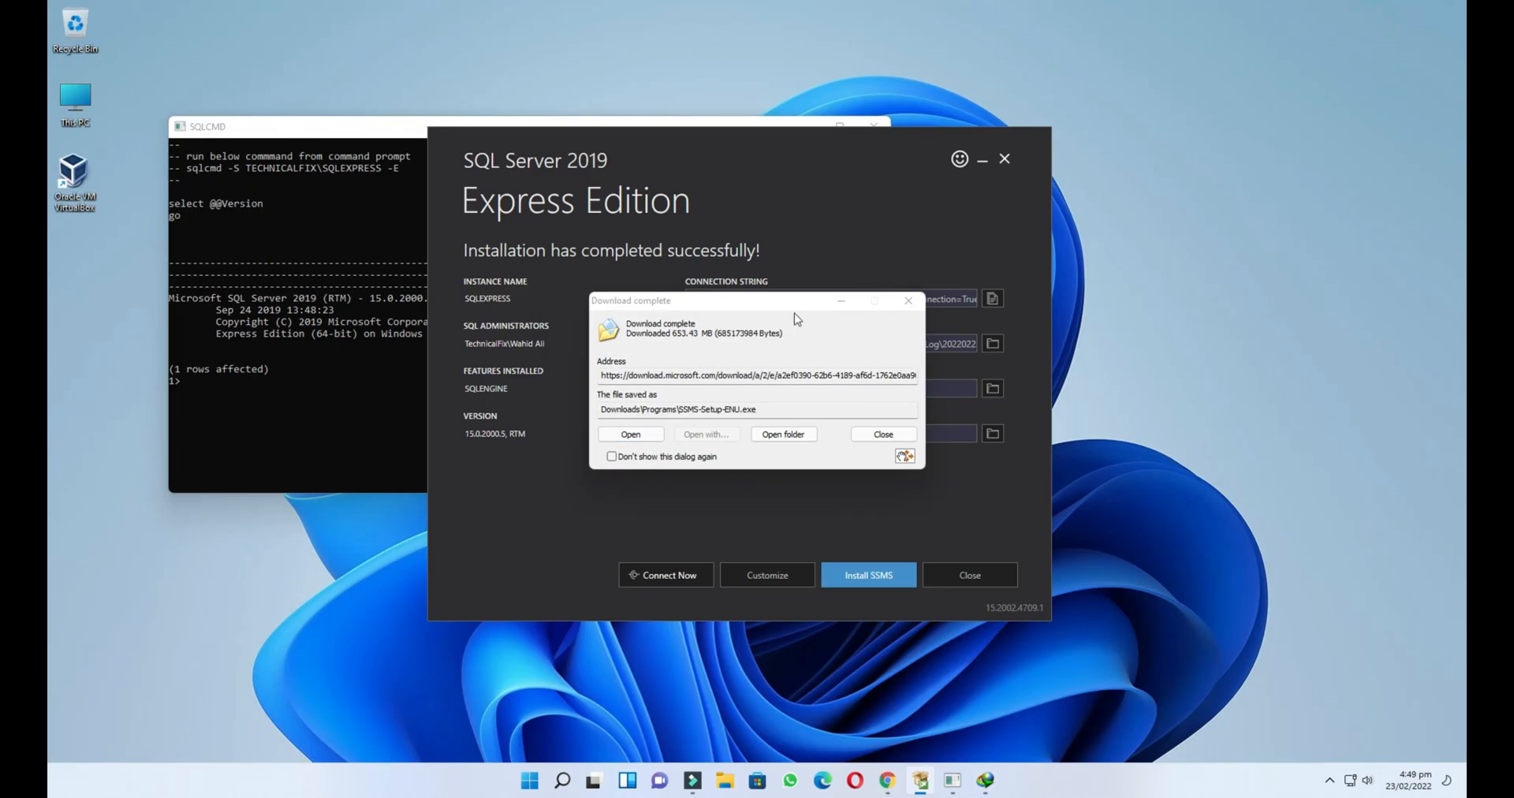
{"action": "left_click", "coordinate": [379, 128]}
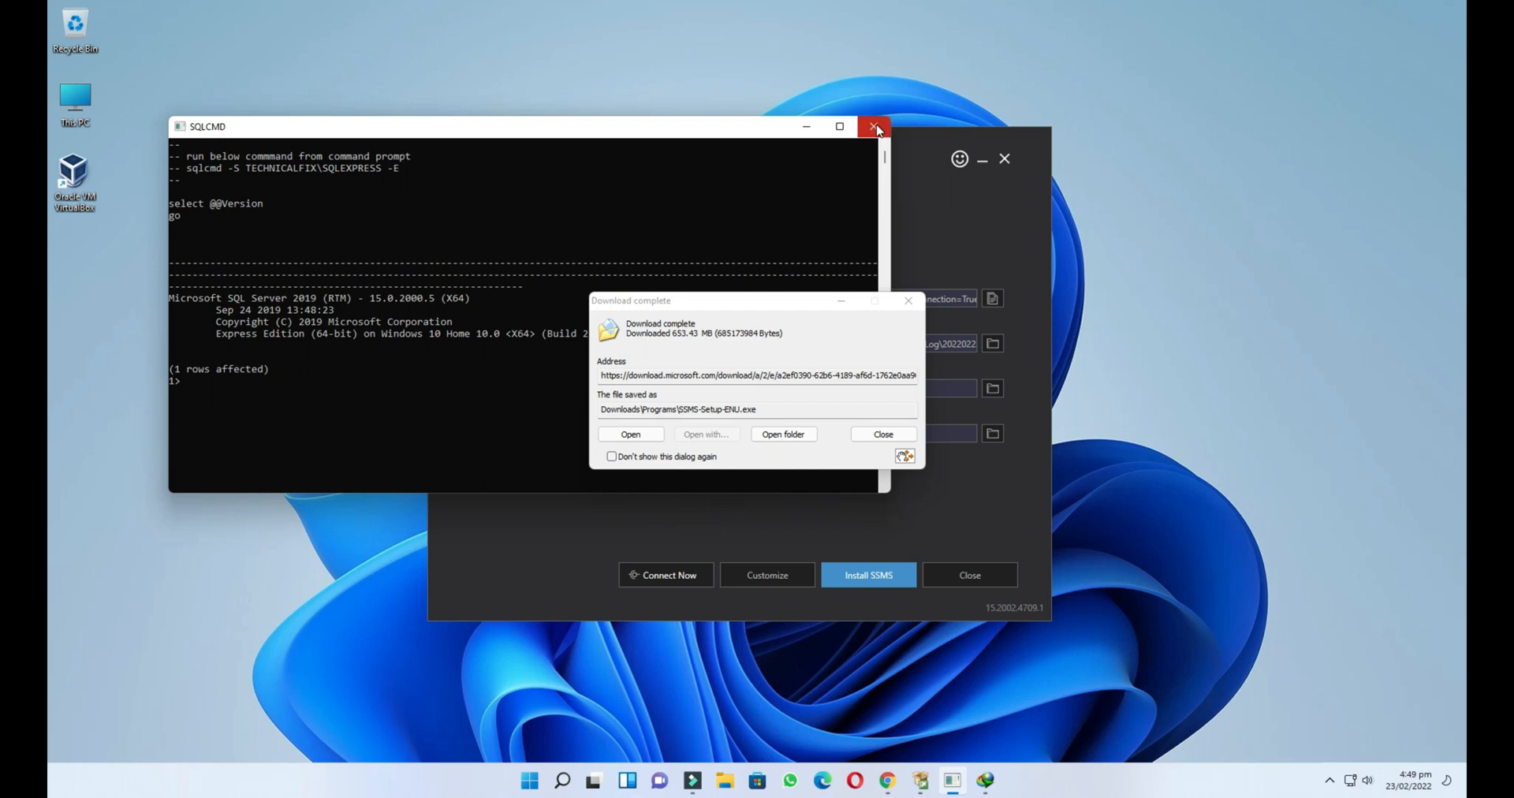
{"action": "left_click", "coordinate": [872, 127]}
{"action": "left_click", "coordinate": [639, 434]}
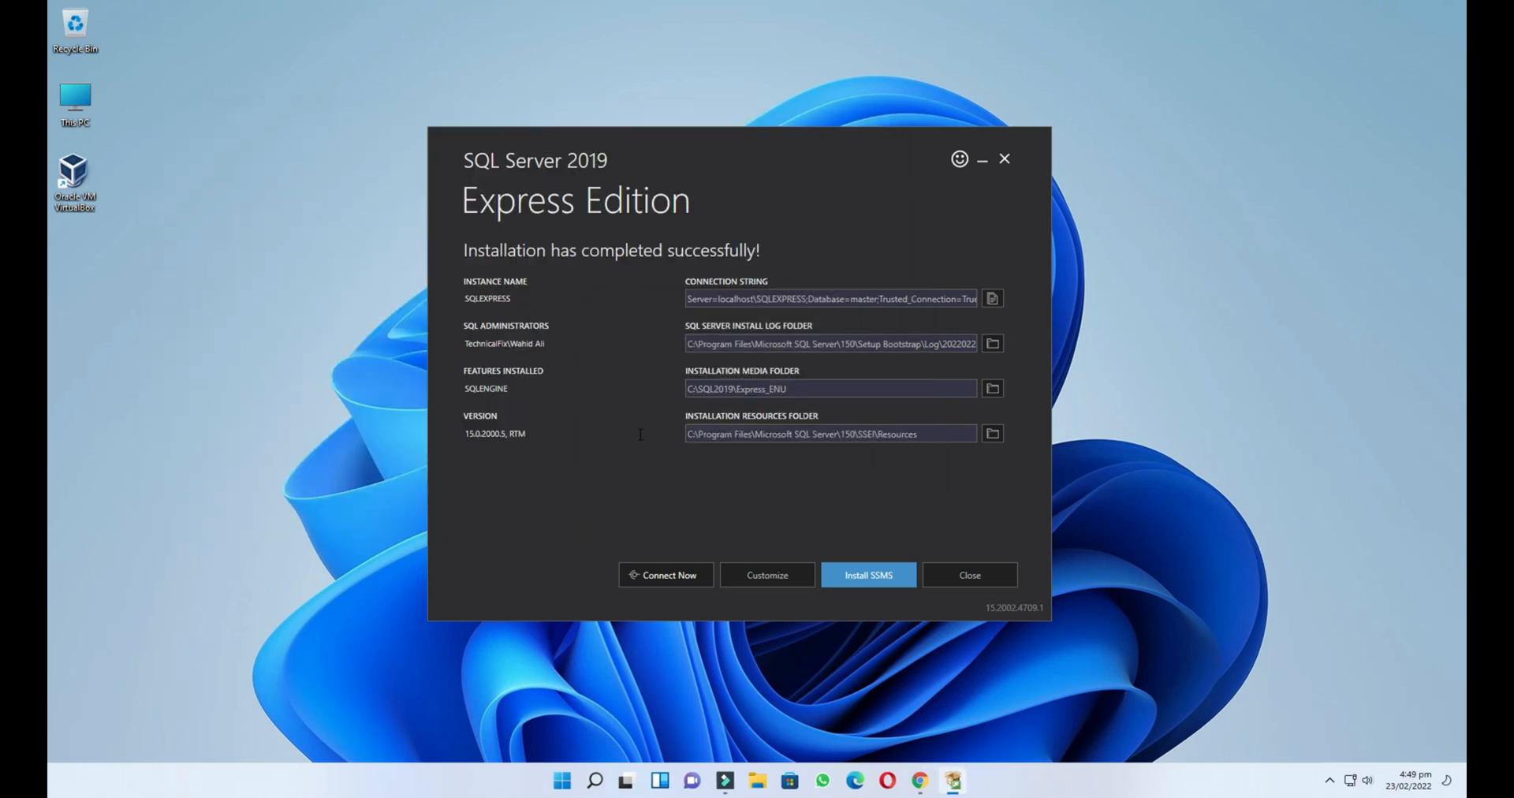
{"action": "left_click", "coordinate": [984, 160]}
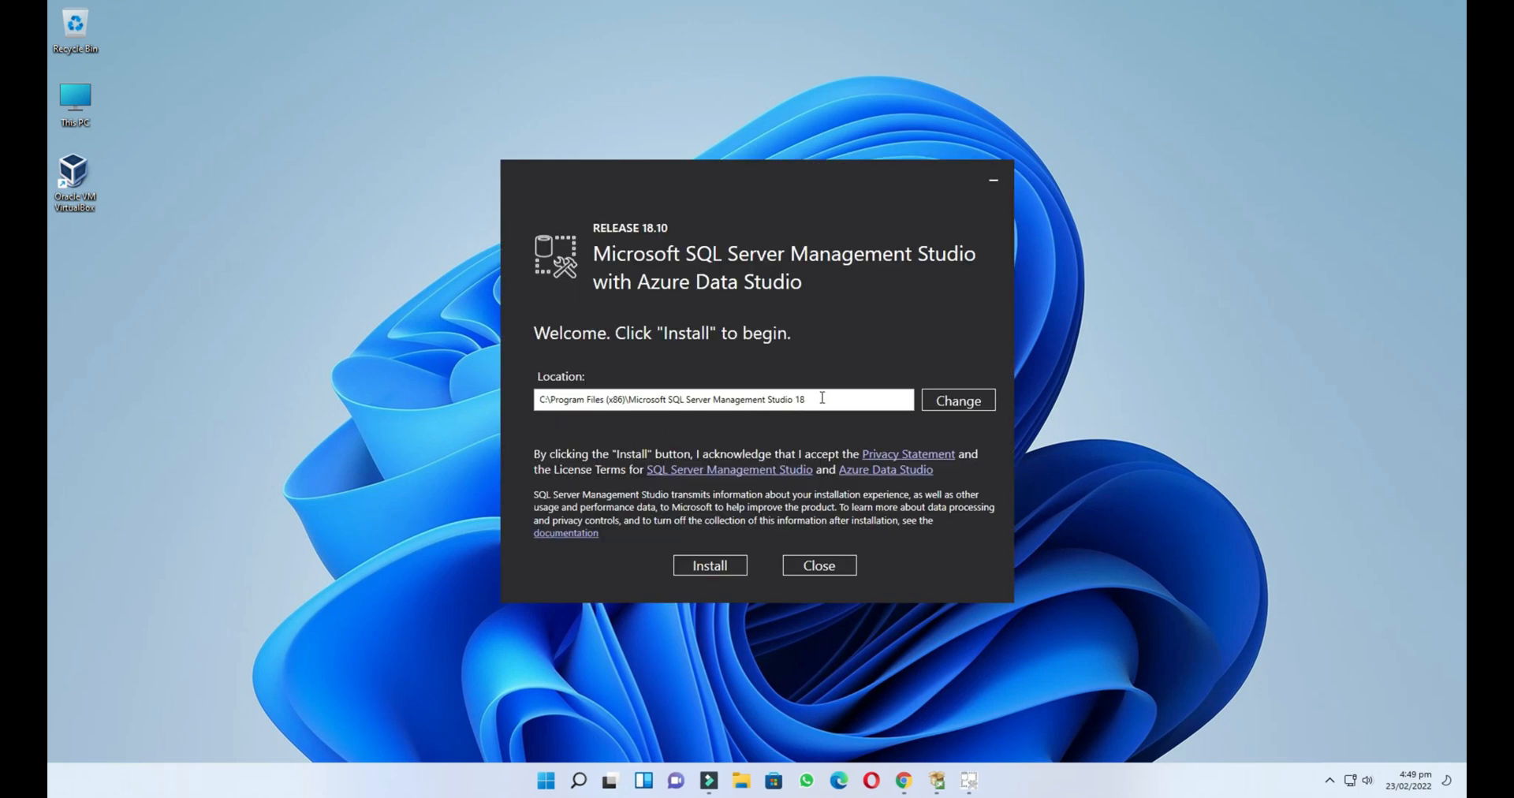
Install SQL Server Management Studio 18.10 in the default location C:\Program Files (x86)\Microsoft SQL Server Management Studio 18
{"action": "left_click_drag", "start_coordinate": [822, 398], "coordinate": [471, 403]}
{"action": "left_click", "coordinate": [956, 404]}
{"action": "left_click", "coordinate": [862, 273]}
{"action": "left_click", "coordinate": [693, 566]}
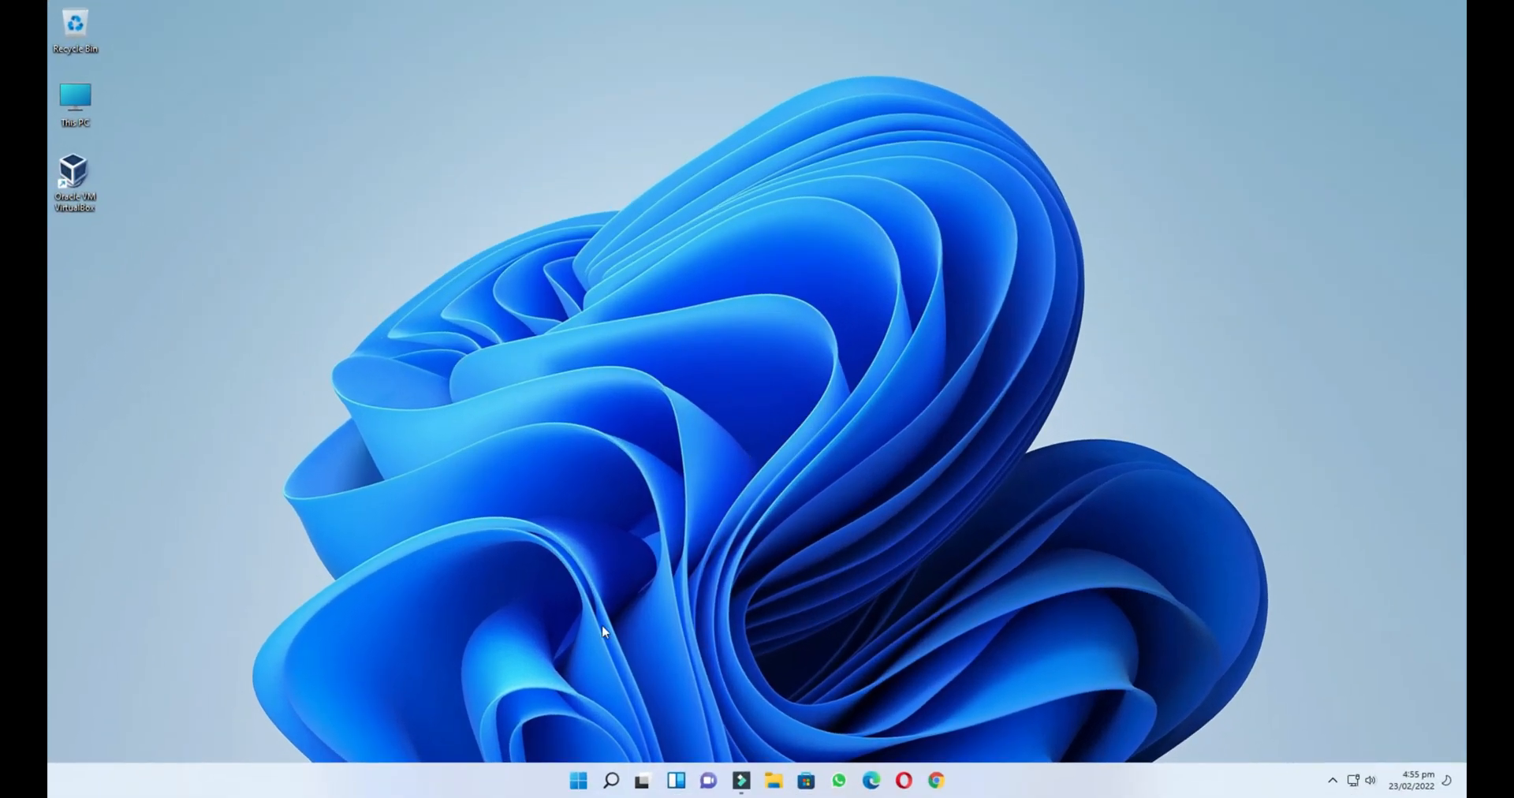
Launch SQL Server Management Studio and connect to the Database Engine TECHNICALFIX\SQLEXPRESS with Windows Authentication
{"action": "left_click", "coordinate": [577, 781]}
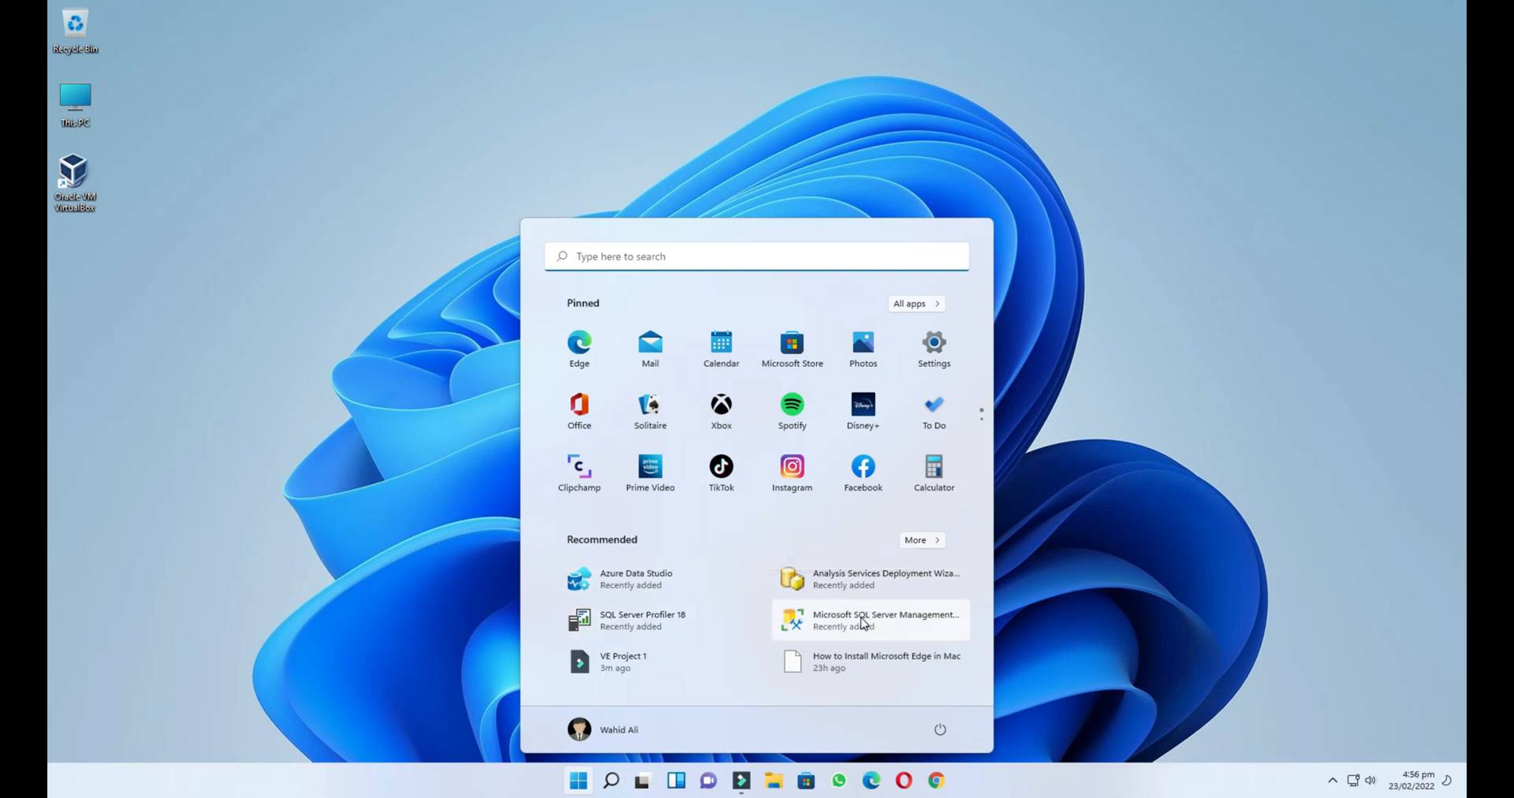
{"action": "left_click", "coordinate": [820, 623]}
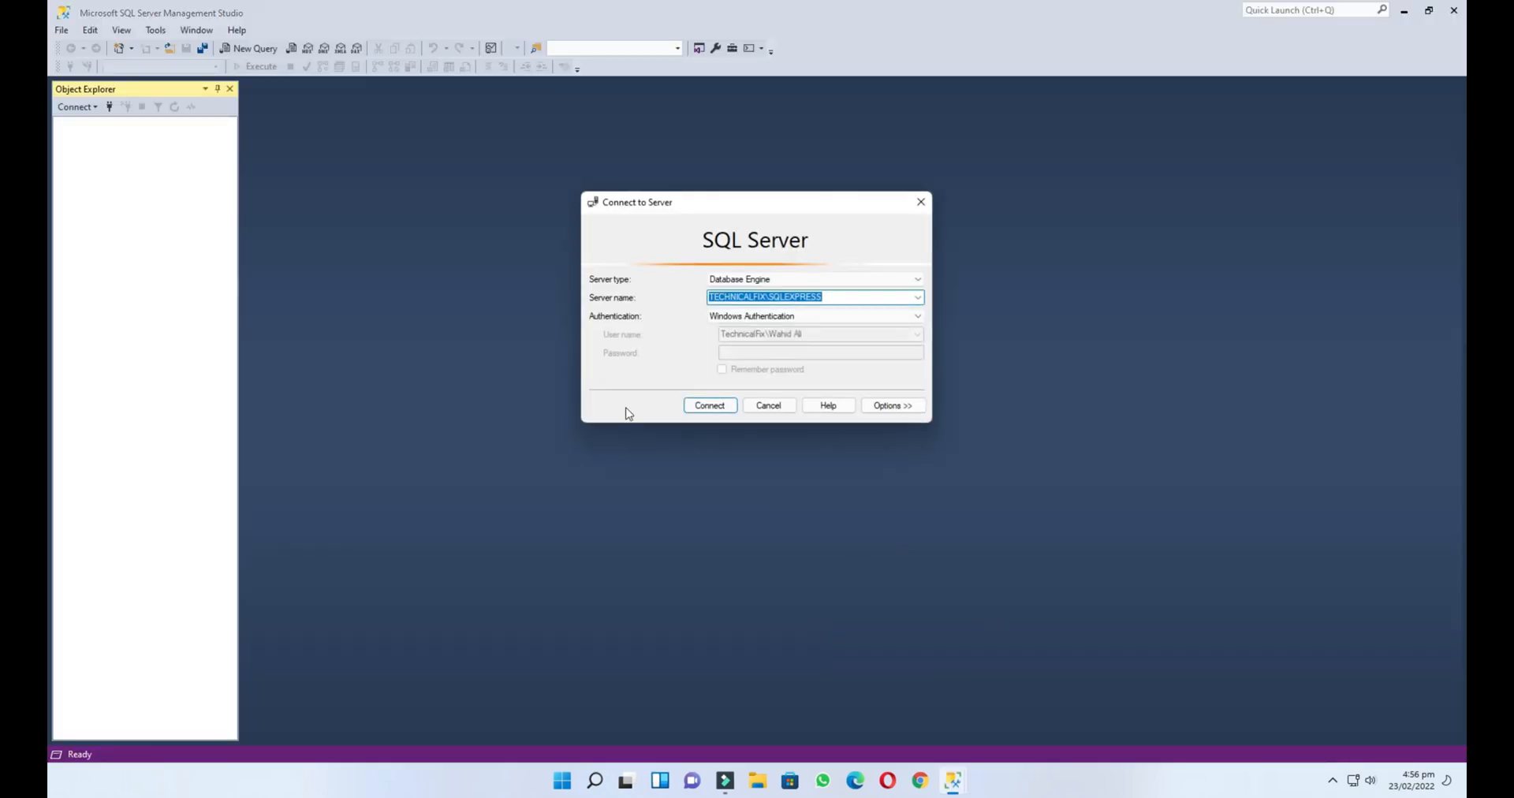
{"action": "left_click", "coordinate": [597, 280]}
{"action": "left_click", "coordinate": [817, 300]}
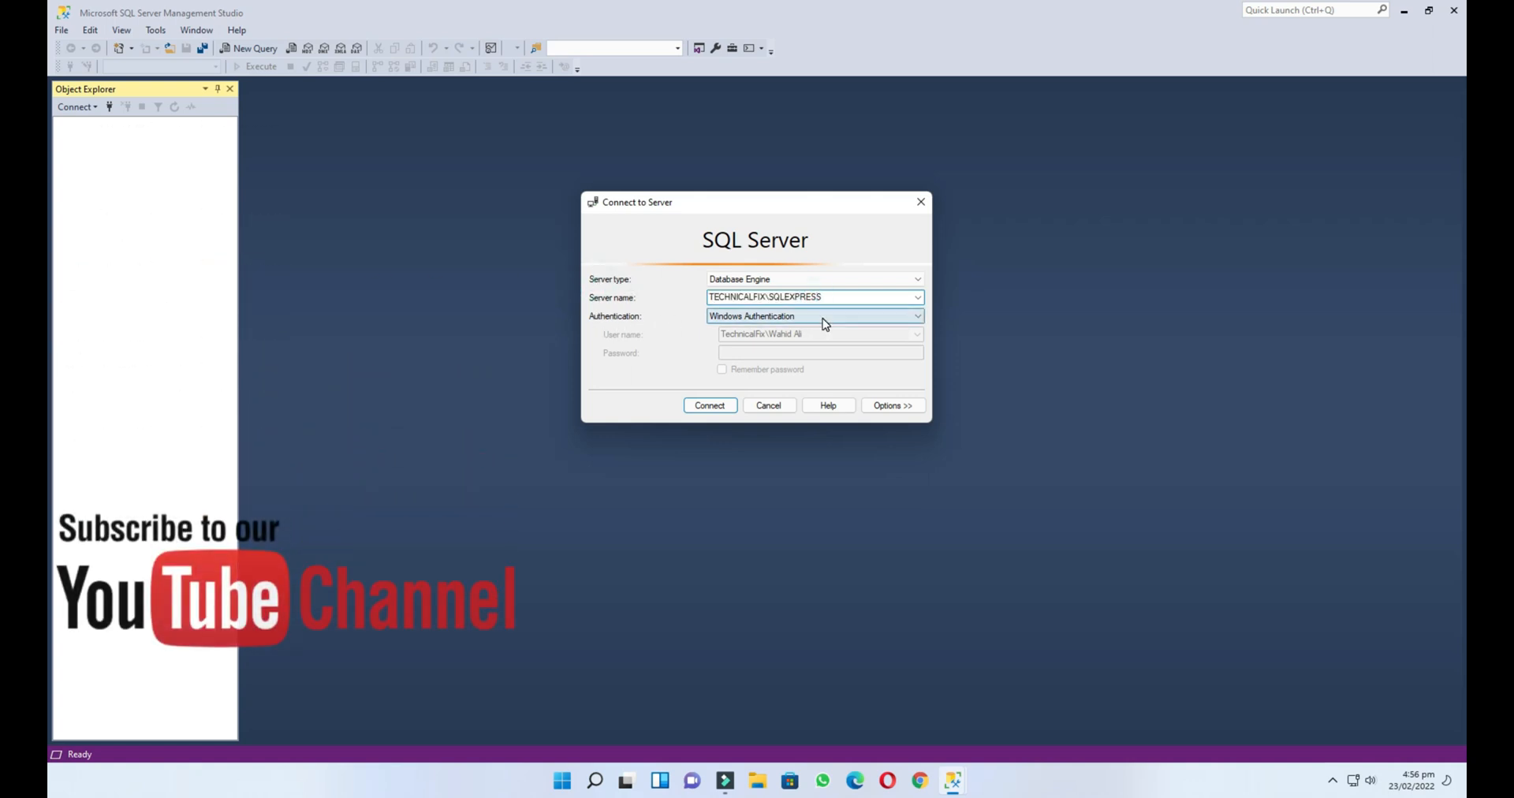
{"action": "left_click", "coordinate": [822, 318]}
{"action": "left_click", "coordinate": [821, 315]}
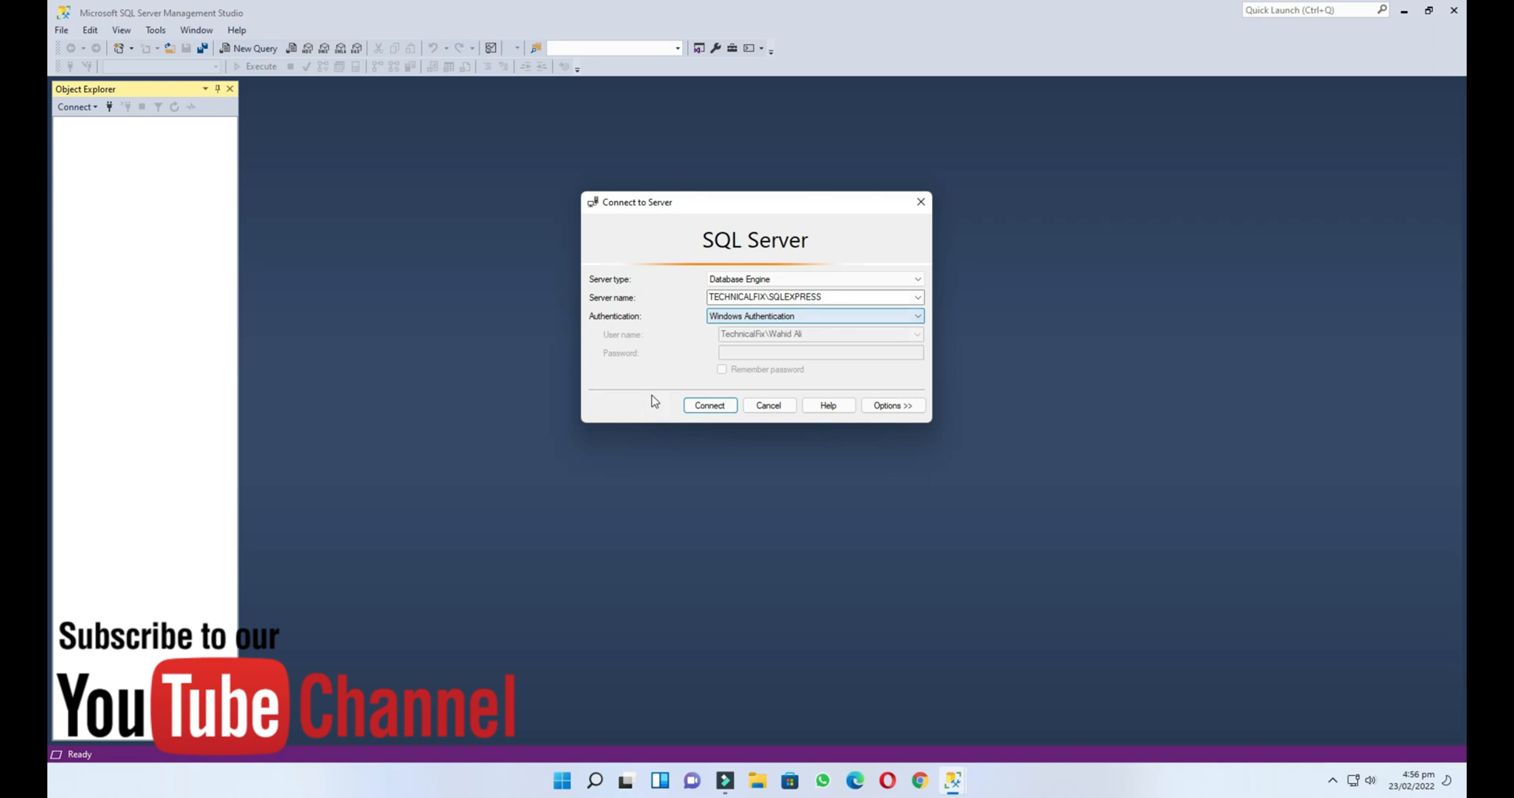
{"action": "left_click", "coordinate": [725, 409]}
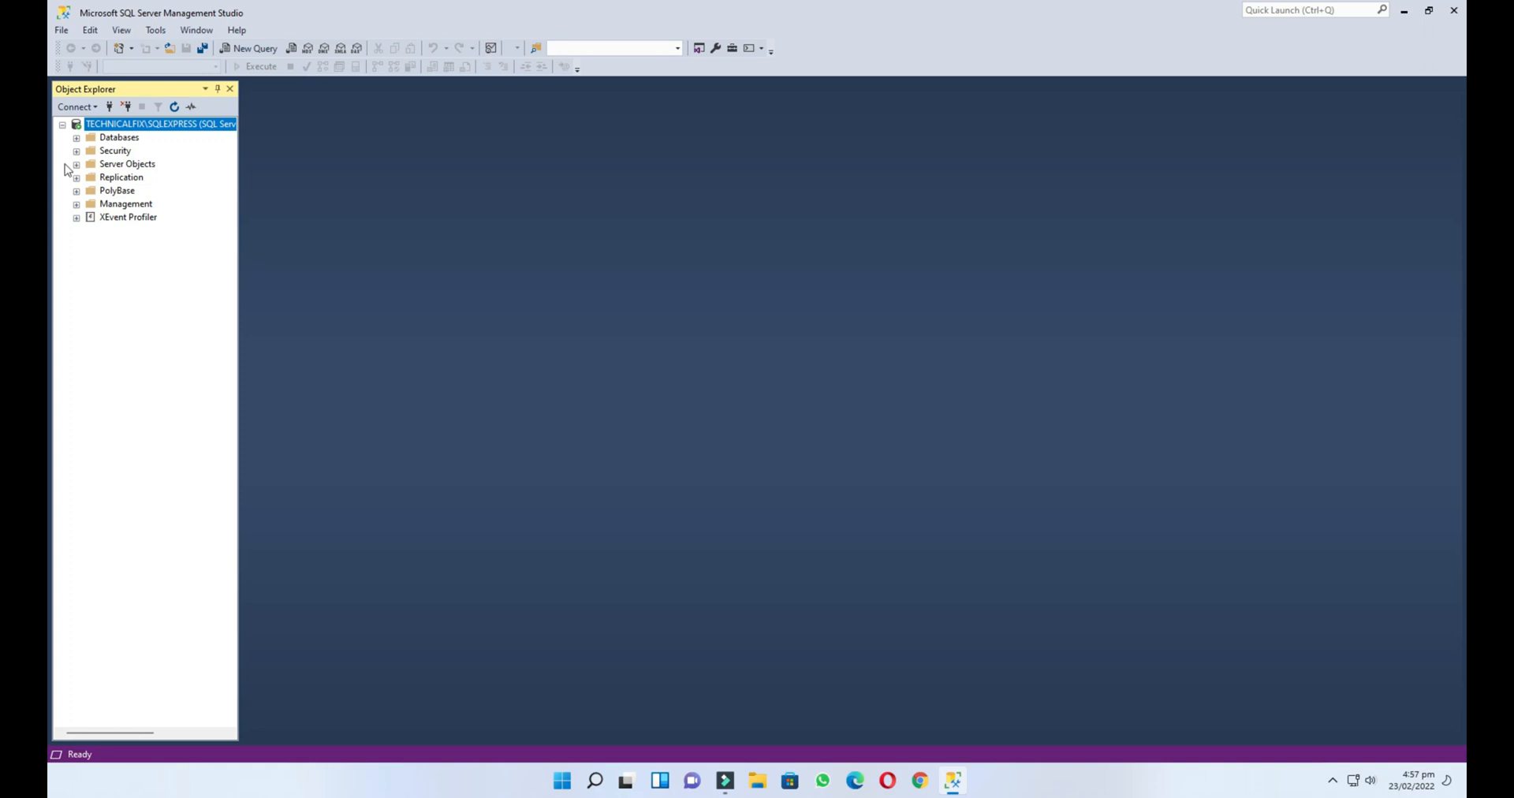
Expand the master system database down to its first system table and open a new table design from there
{"action": "left_click", "coordinate": [76, 138]}
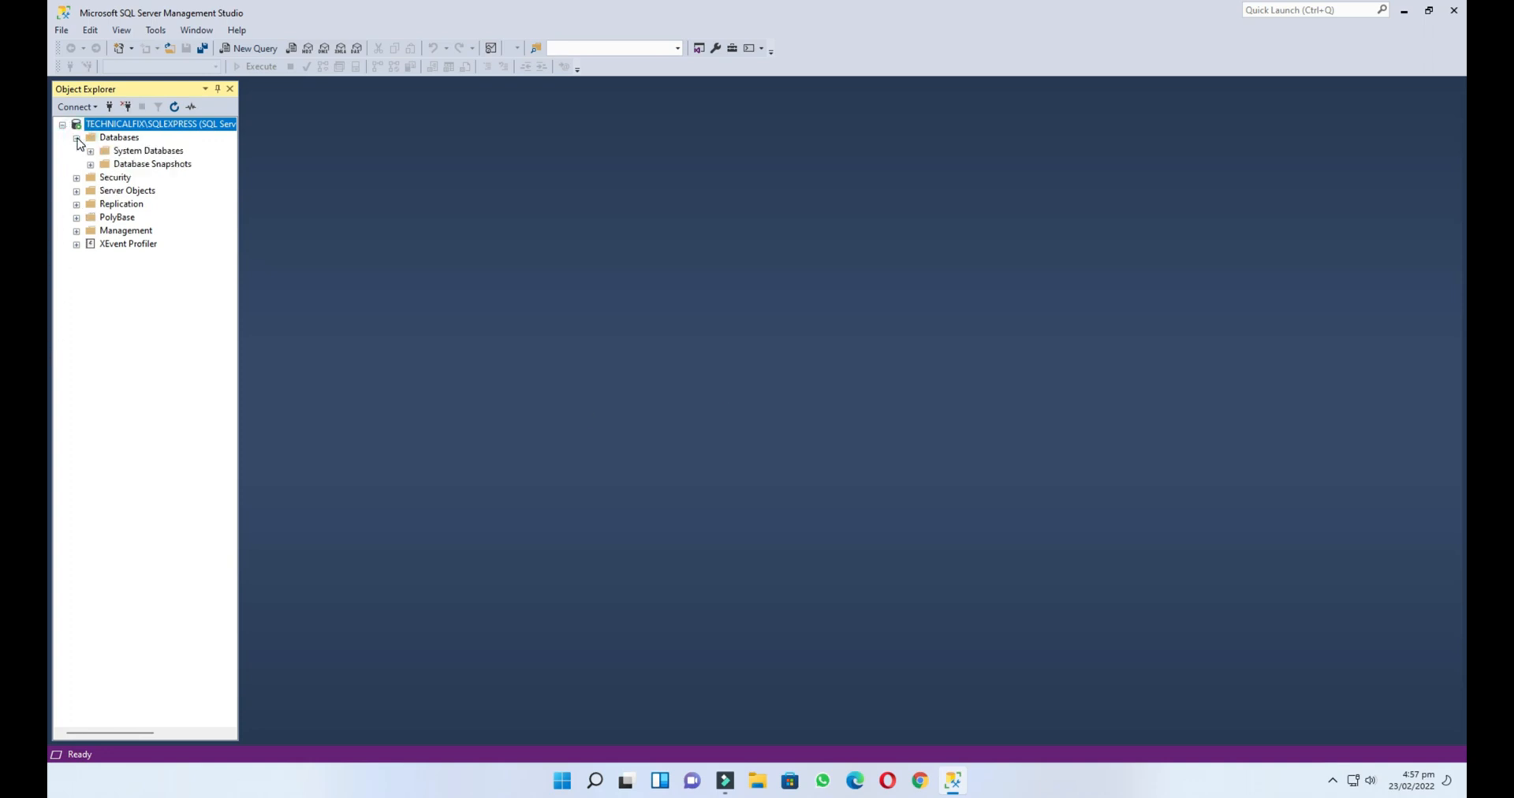
{"action": "left_click", "coordinate": [90, 150]}
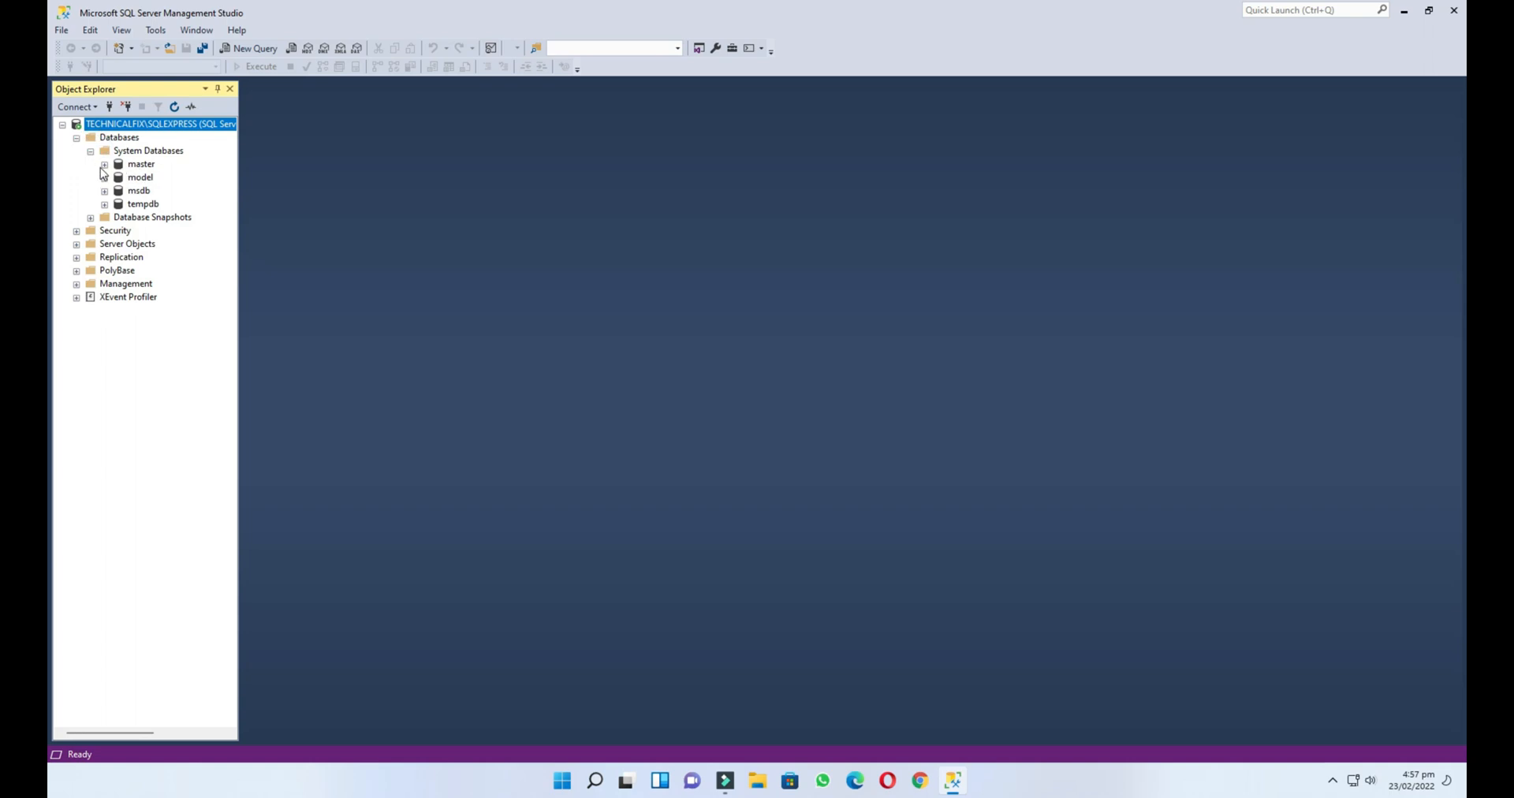
{"action": "left_click", "coordinate": [104, 165]}
{"action": "left_click", "coordinate": [118, 178]}
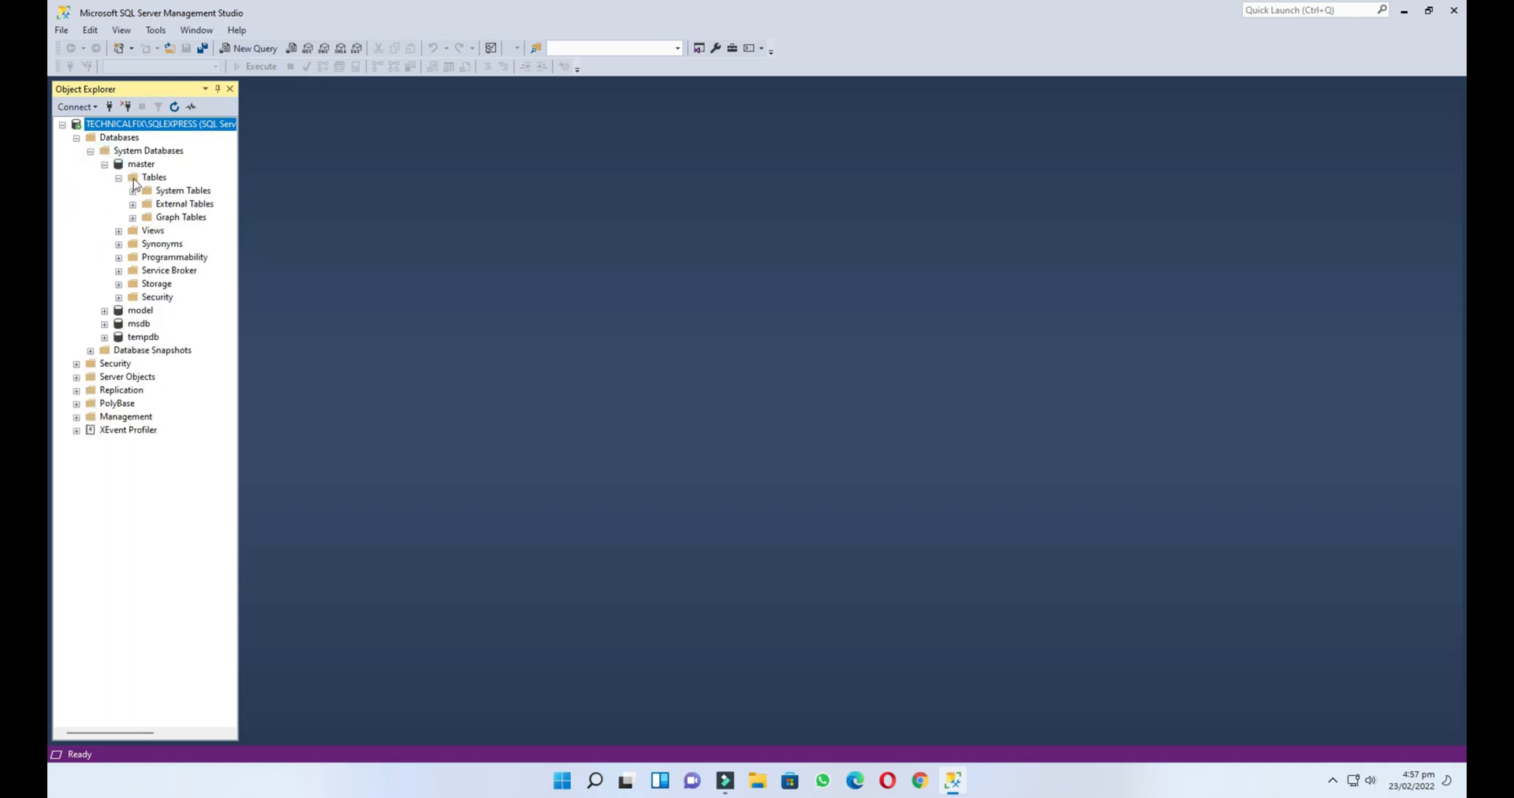
{"action": "double_click", "coordinate": [186, 192]}
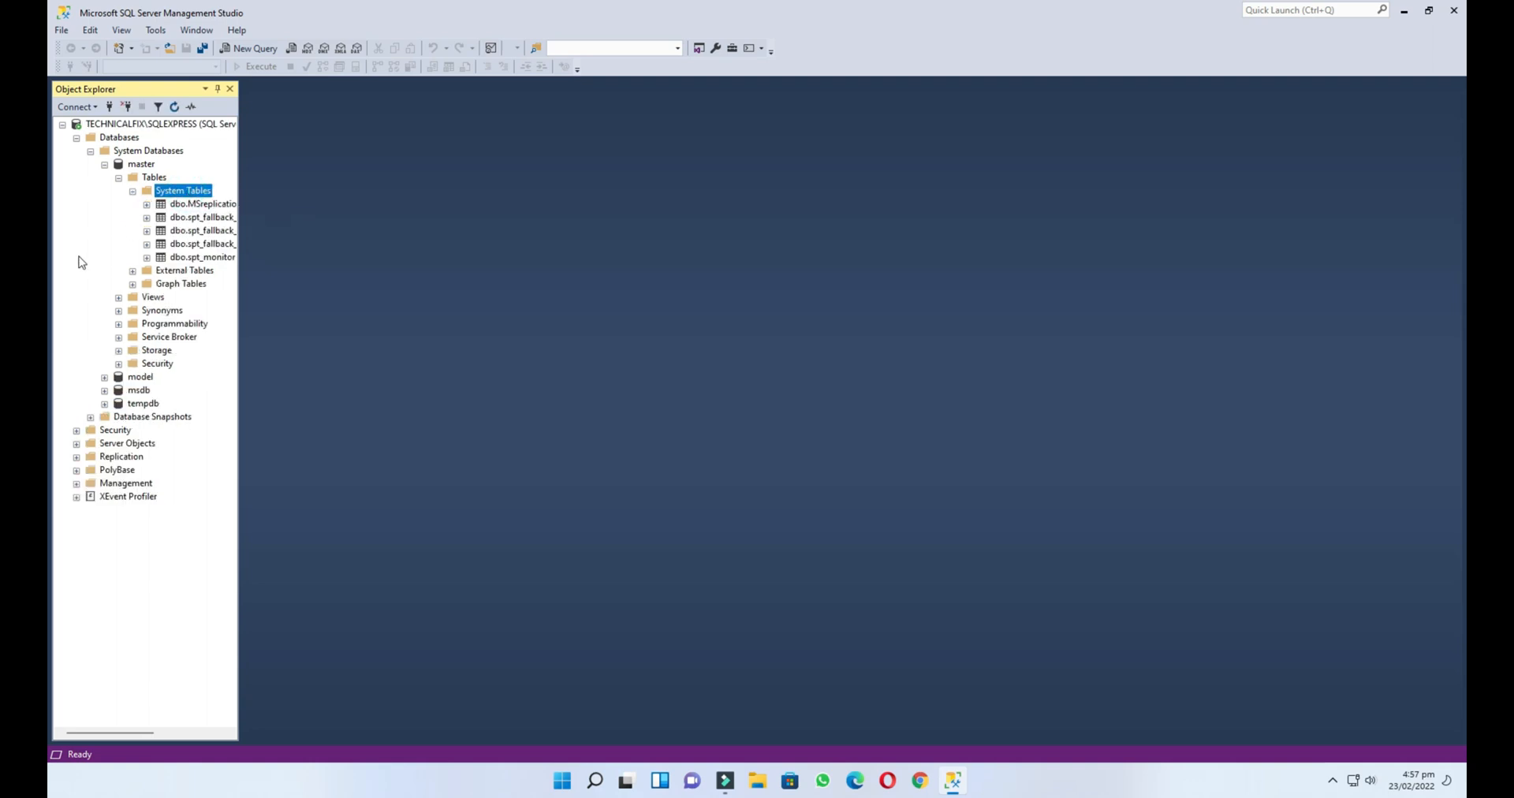
{"action": "double_click", "coordinate": [180, 207]}
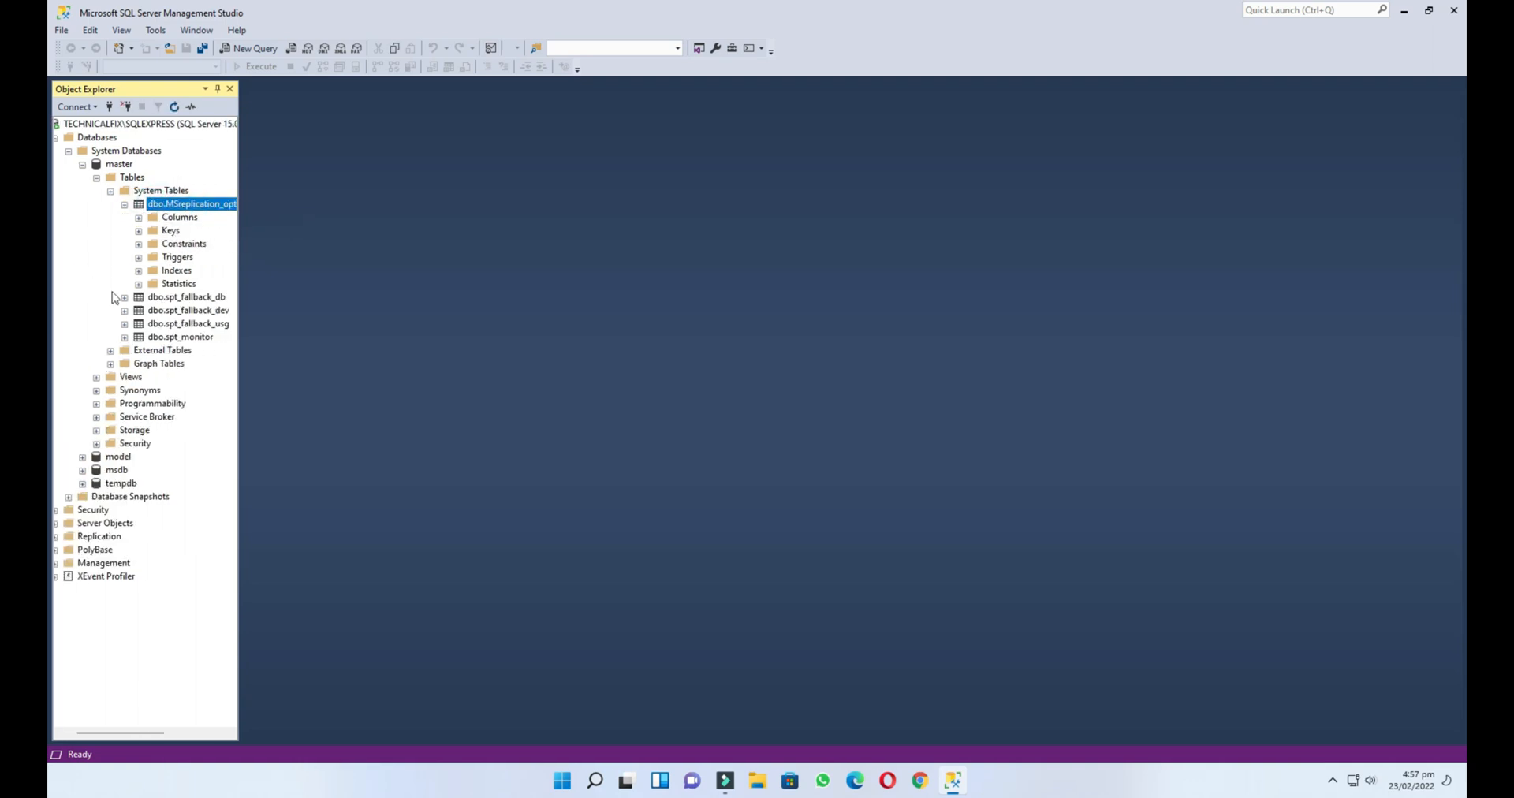
{"action": "right_click", "coordinate": [182, 202]}
{"action": "left_click", "coordinate": [206, 214]}
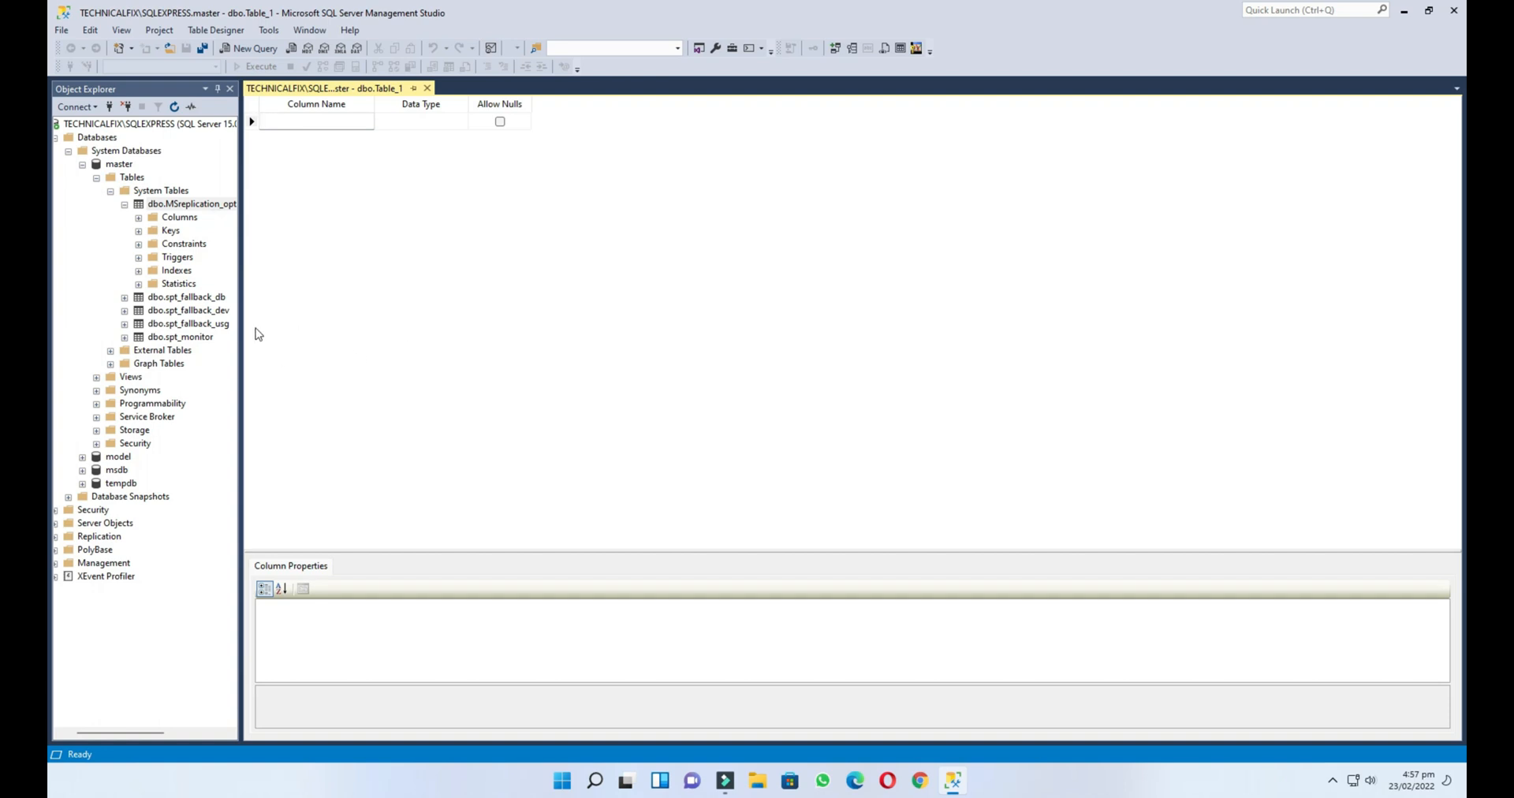
Collapse Databases and examine the contents of Security and Server Objects, including the Providers under Linked Servers
{"action": "left_click", "coordinate": [65, 125]}
{"action": "left_click", "coordinate": [65, 126]}
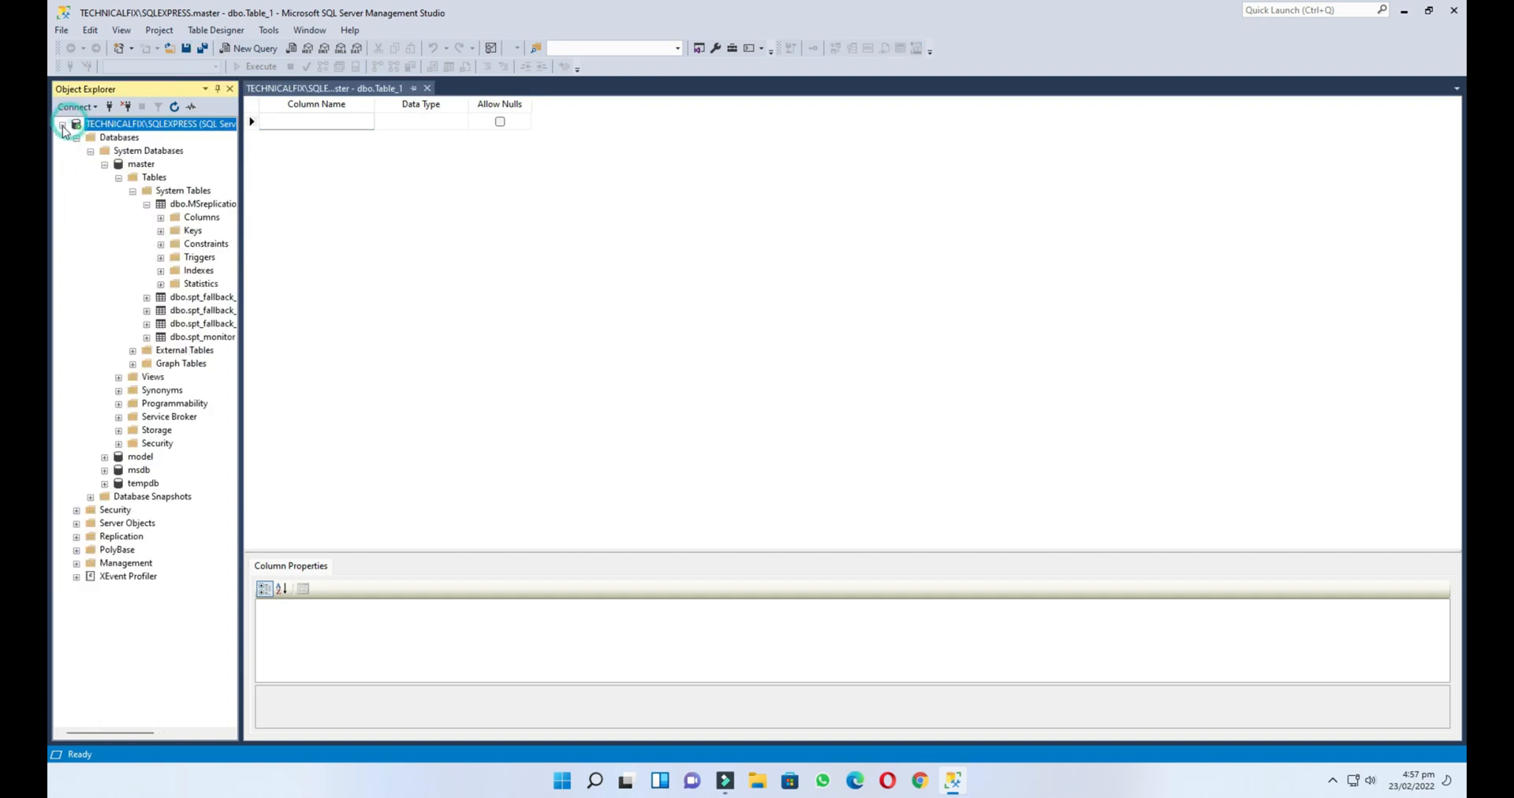
{"action": "left_click", "coordinate": [76, 138]}
{"action": "left_click", "coordinate": [76, 150]}
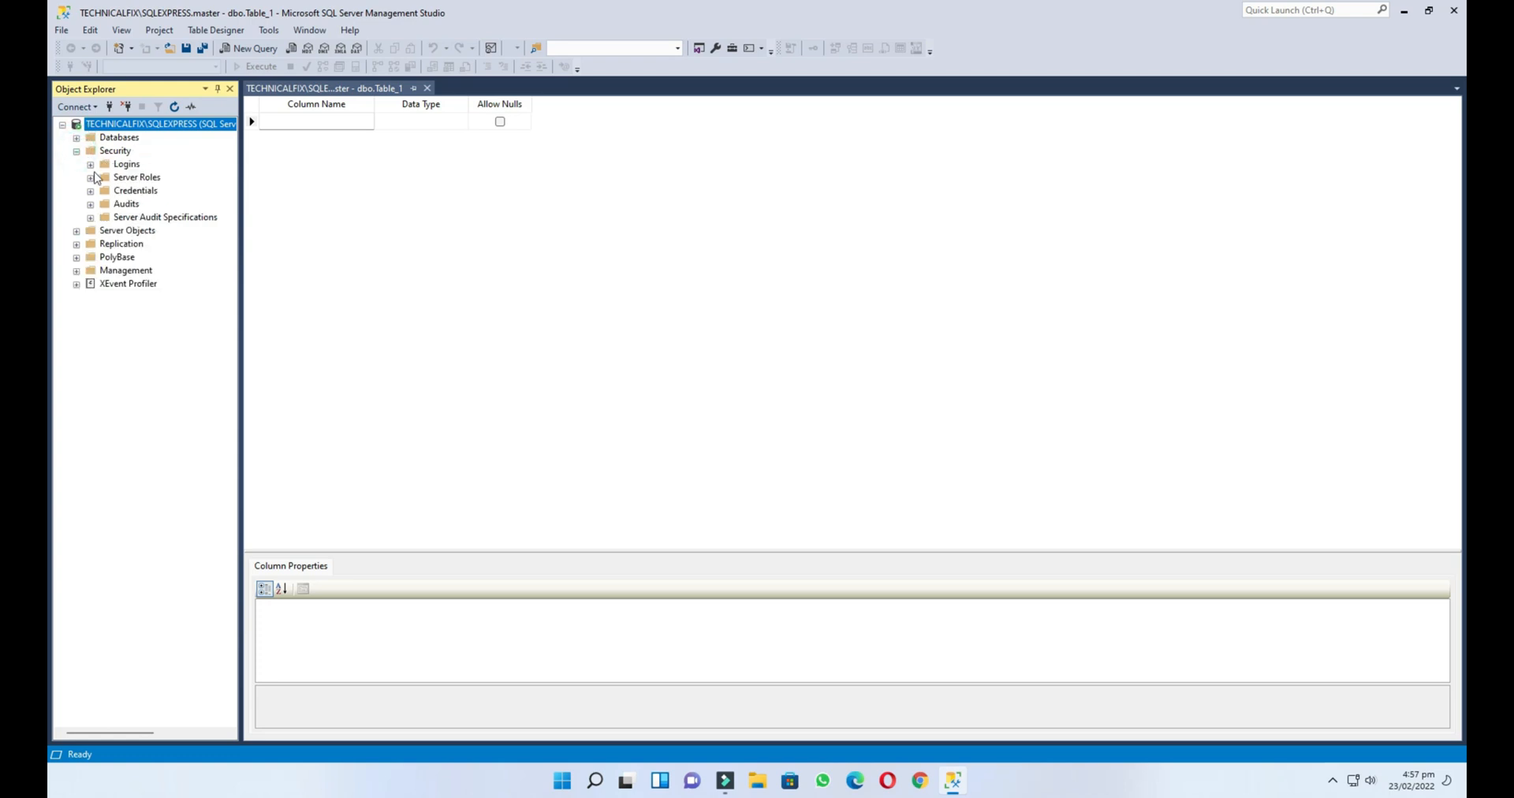
{"action": "left_click", "coordinate": [75, 231]}
{"action": "left_click", "coordinate": [90, 244]}
{"action": "left_click", "coordinate": [90, 257]}
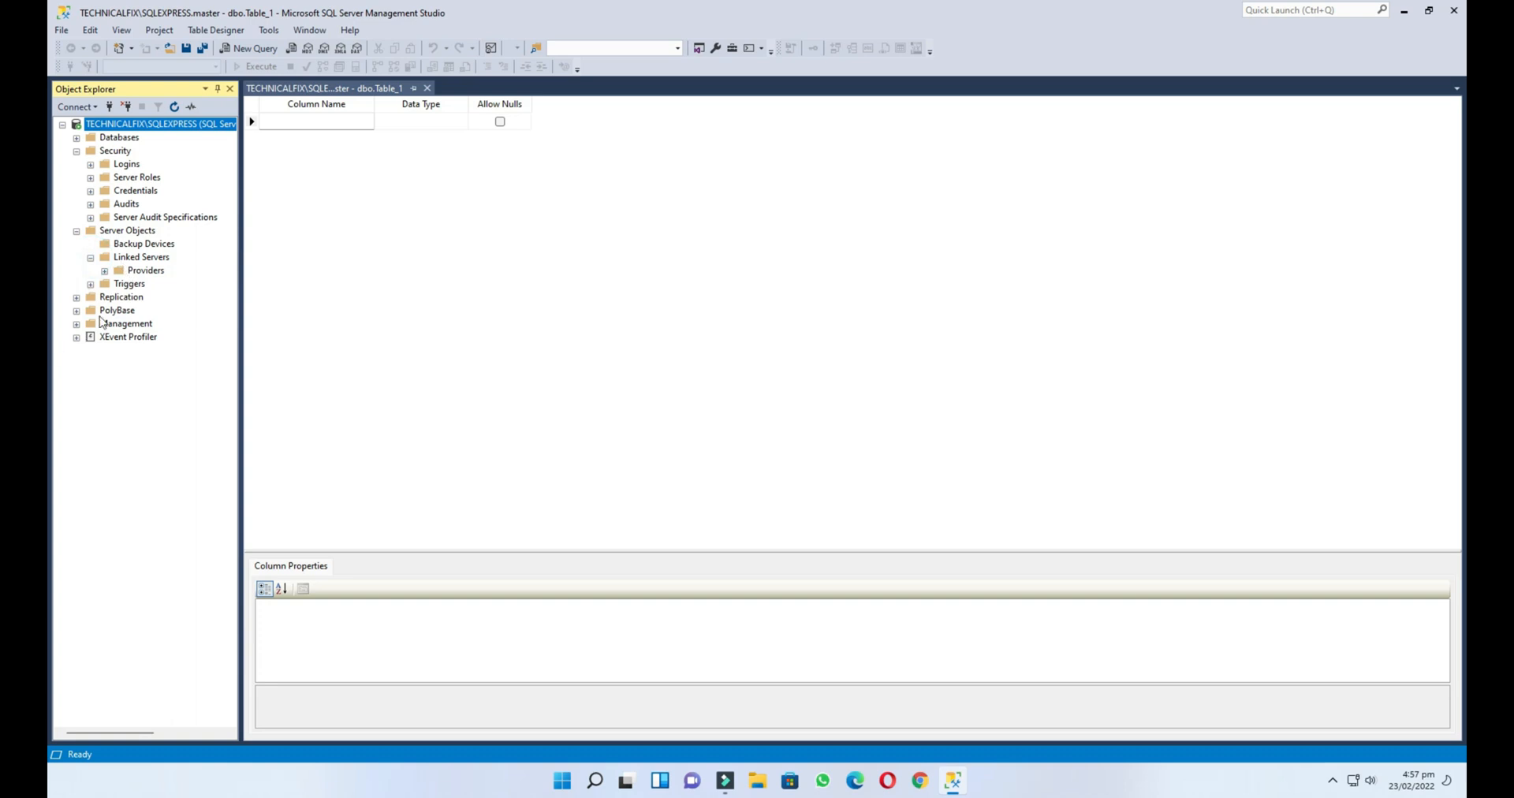
{"action": "left_click", "coordinate": [104, 270]}
View the custom report selection for the ADsDSOObject provider and leave it without choosing a file
{"action": "right_click", "coordinate": [164, 283]}
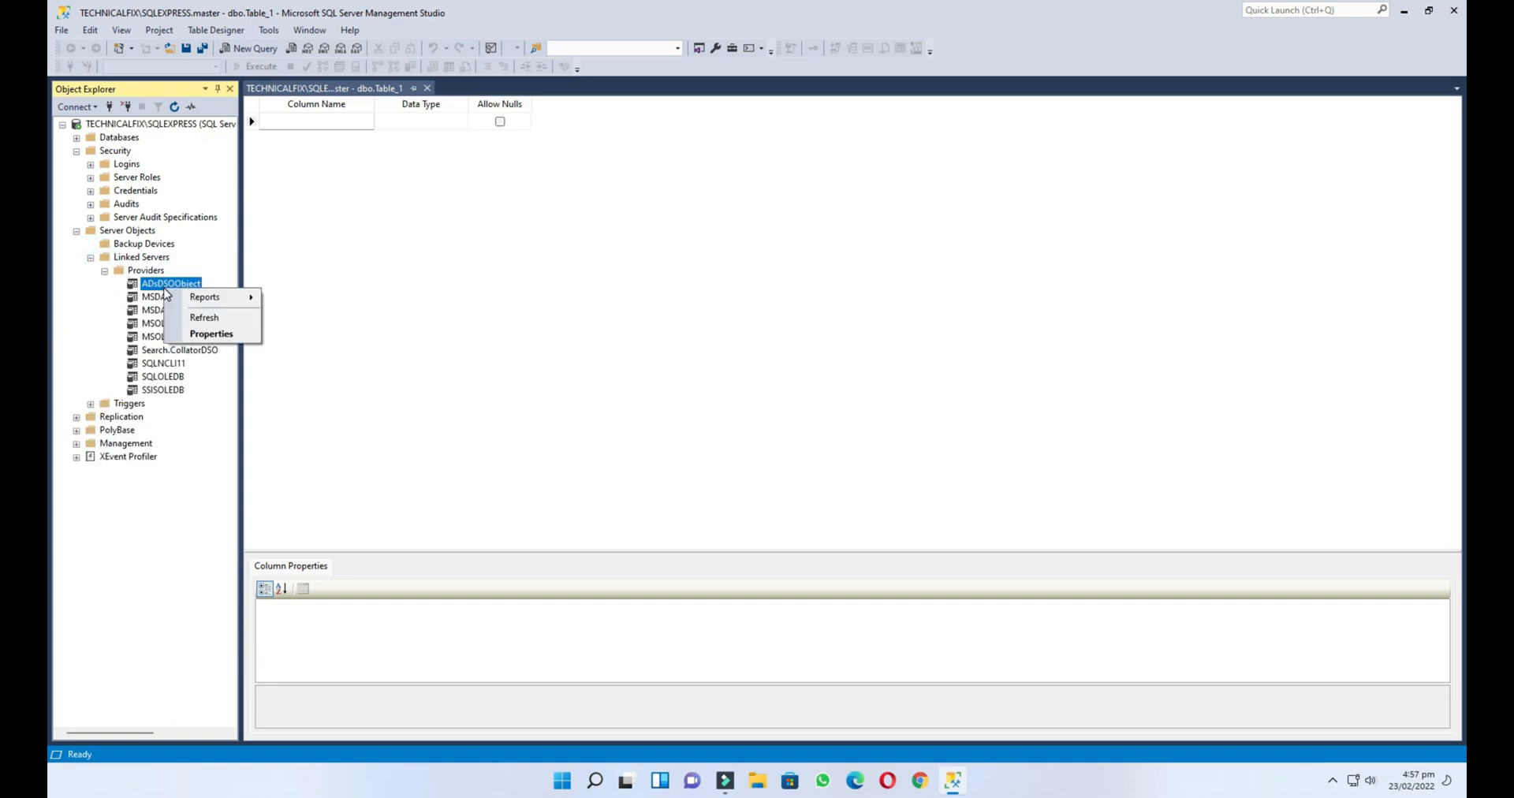
{"action": "mouse_move", "coordinate": [189, 297]}
{"action": "left_click", "coordinate": [317, 301]}
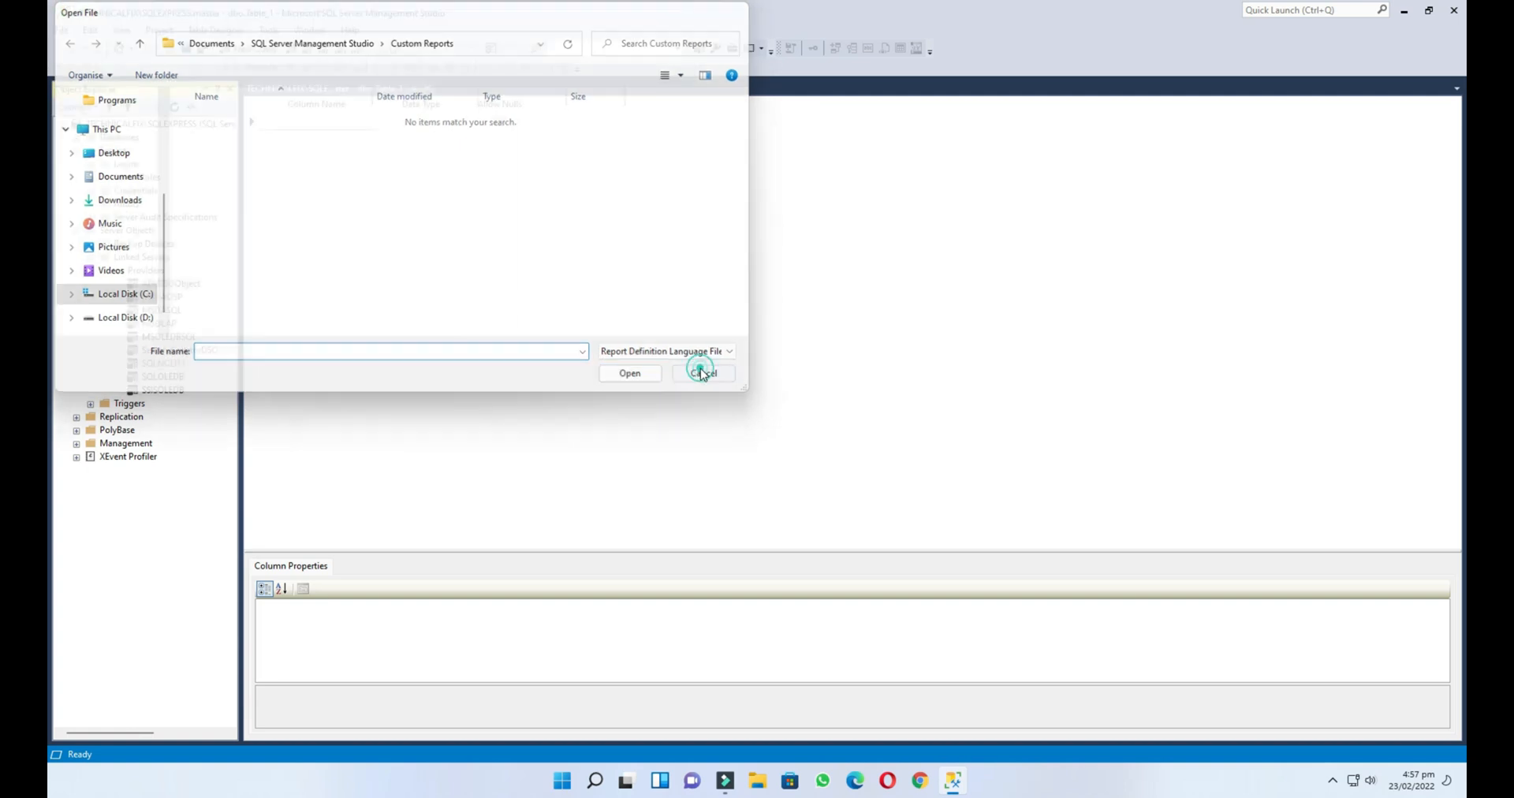
{"action": "left_click", "coordinate": [704, 374]}
View the New Database settings and leave them without creating a database
{"action": "right_click", "coordinate": [101, 138]}
{"action": "left_click", "coordinate": [124, 147]}
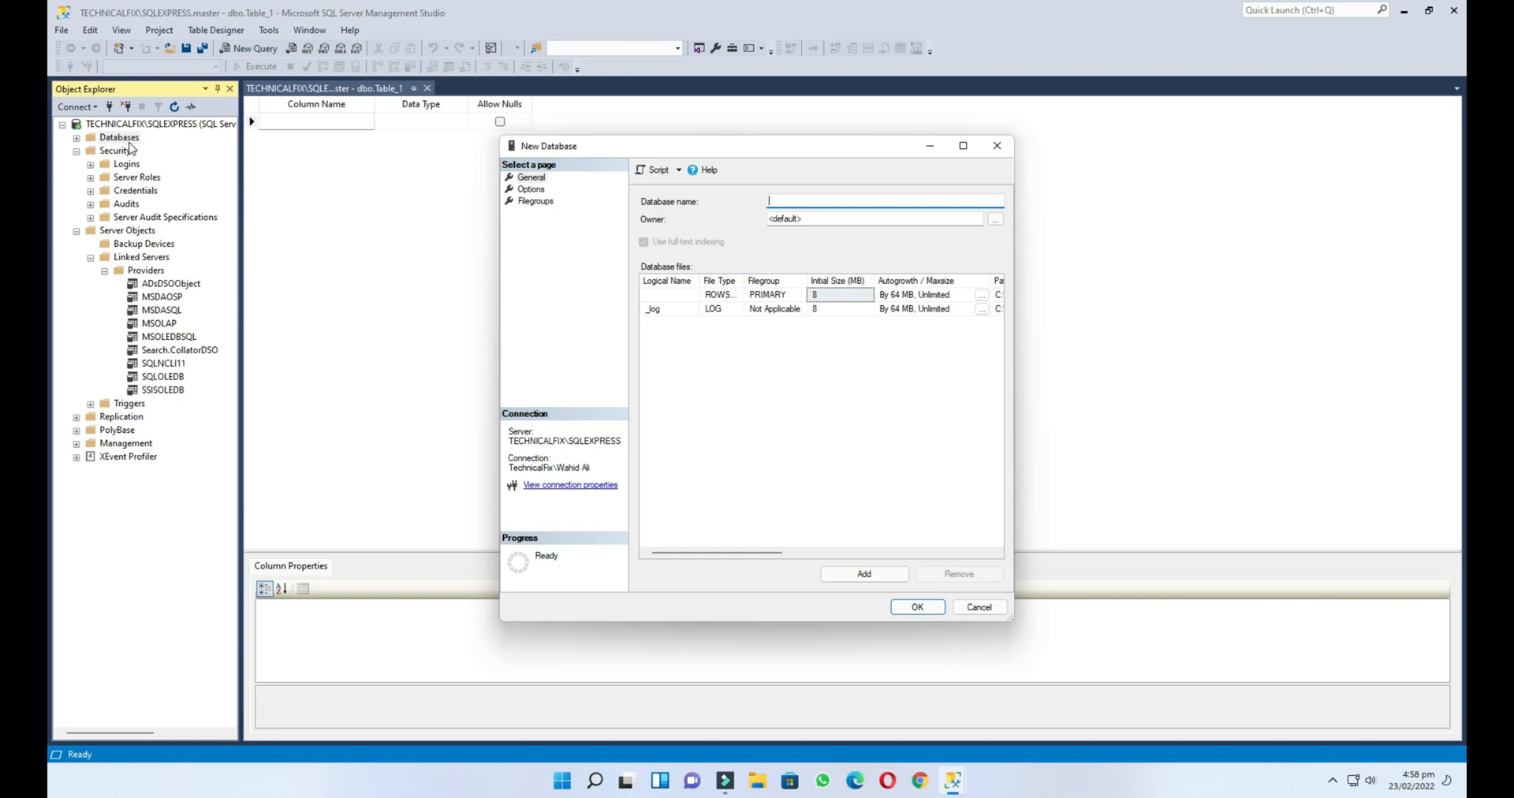
{"action": "left_click", "coordinate": [977, 607]}
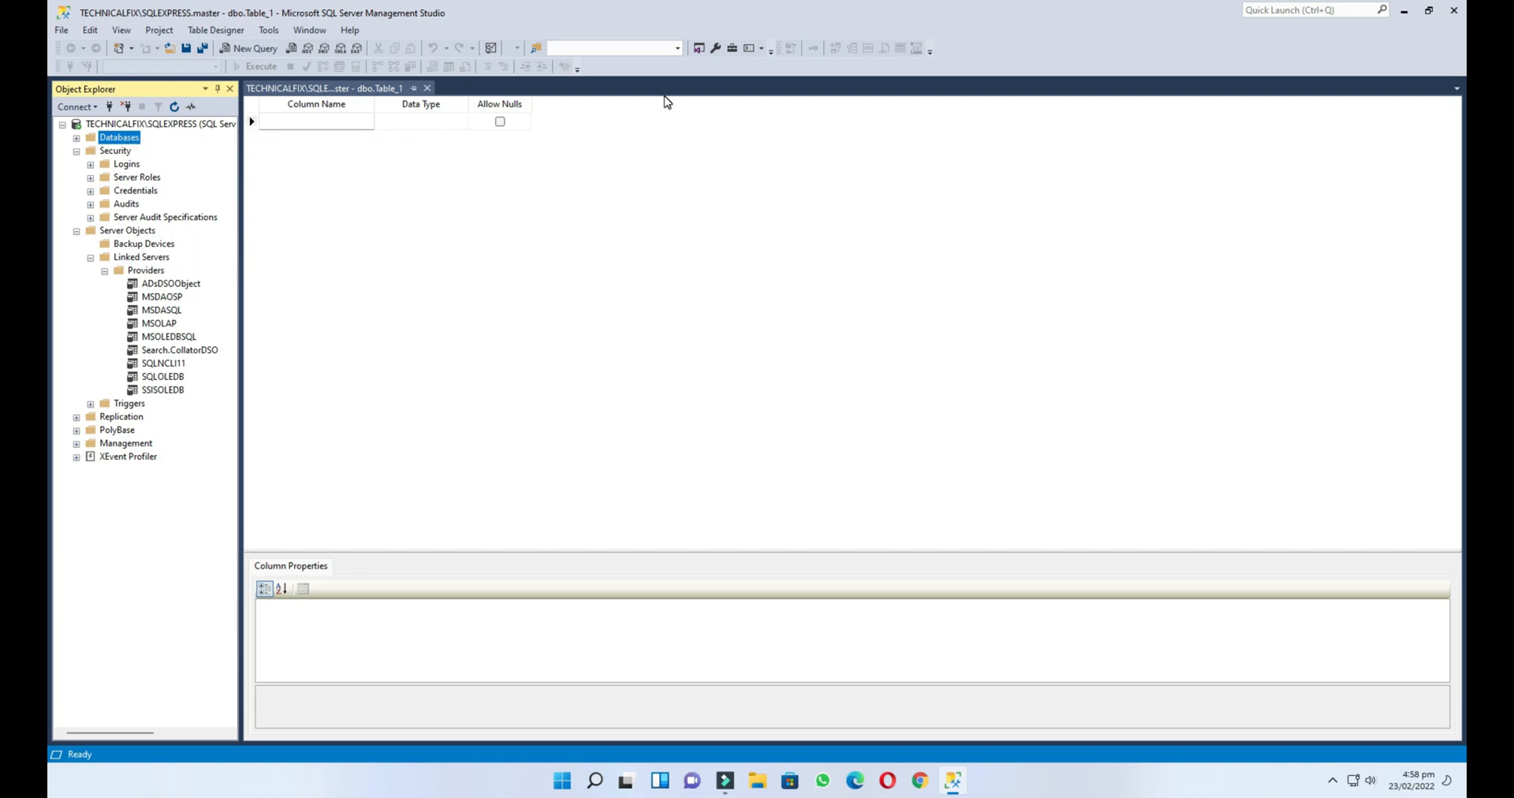
{"action": "left_click", "coordinate": [76, 430]}
{"action": "left_click", "coordinate": [969, 343]}
{"action": "left_click", "coordinate": [63, 30]}
{"action": "left_click", "coordinate": [101, 273]}
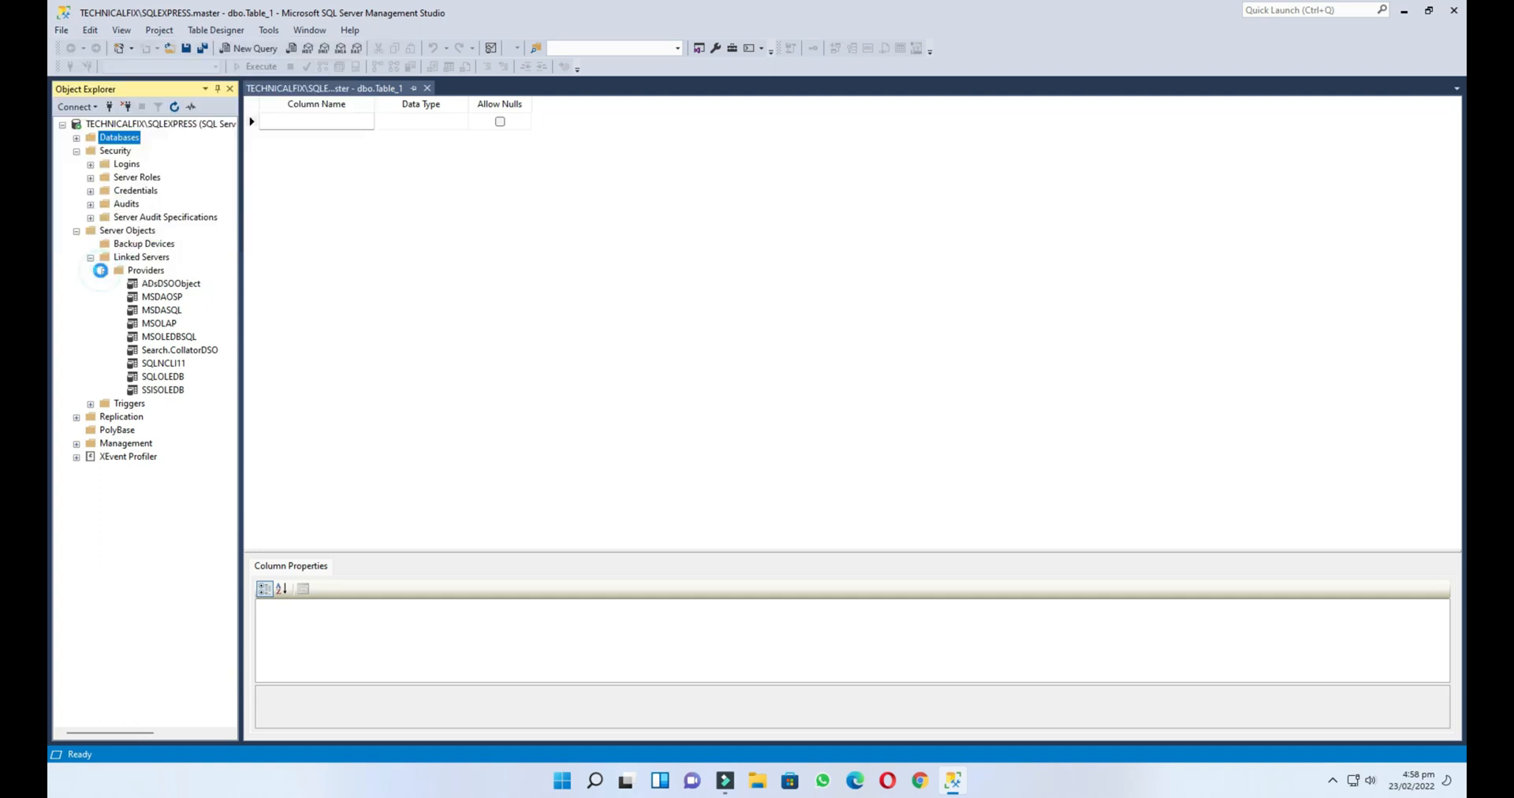